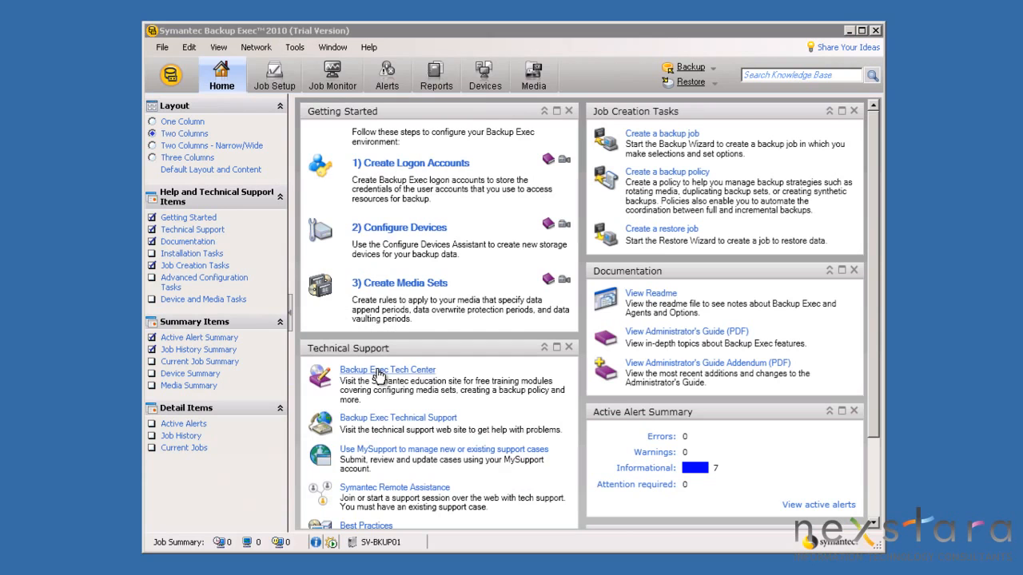
Add a single server to the remote install list for Remote Agent for Windows Systems
click(386, 367)
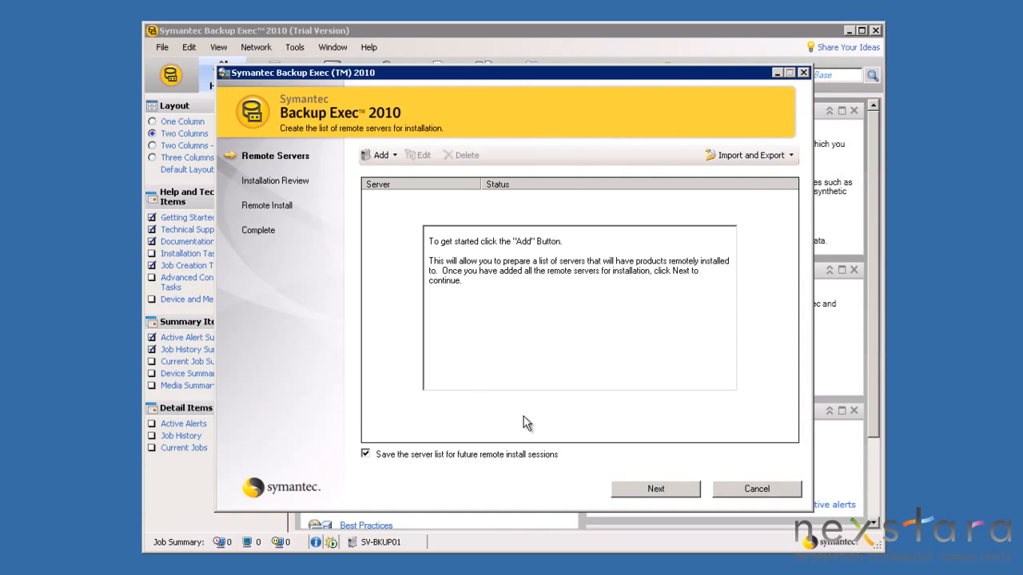
click(396, 155)
click(400, 174)
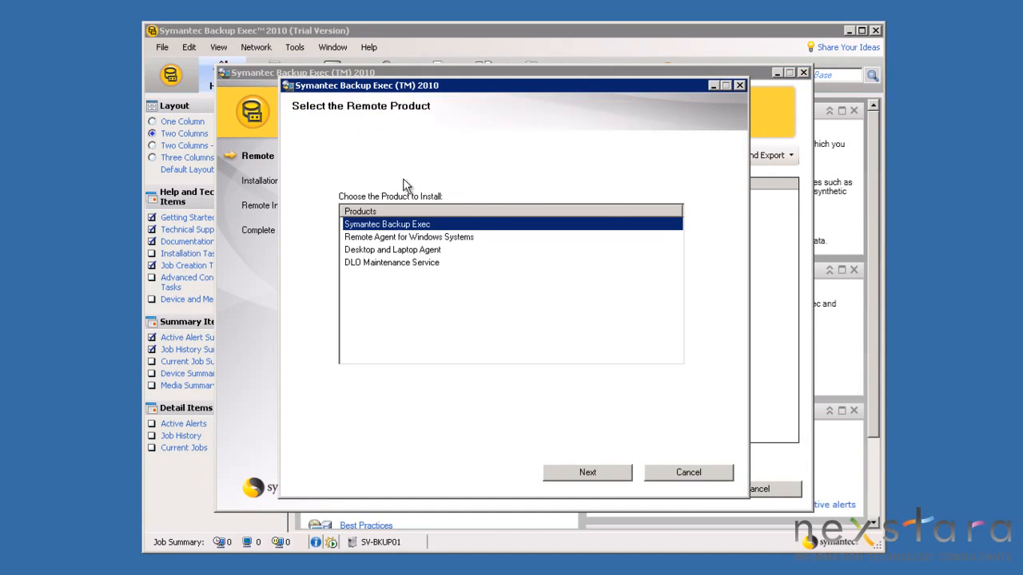
click(435, 238)
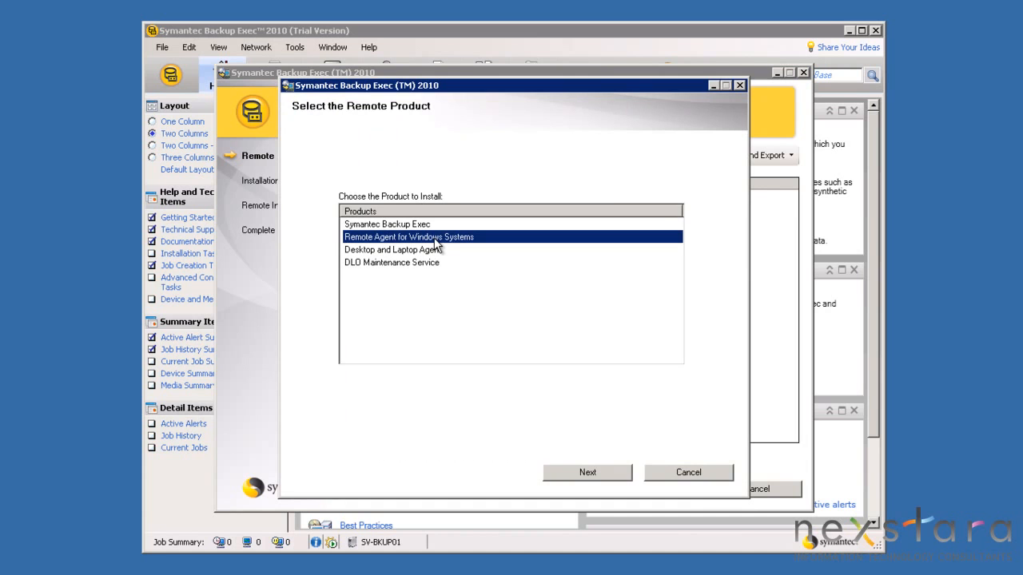
click(588, 472)
Enter server sv-dc01.nexstara.local with the administrator user name, password and NEXSTARA domain
text(sv-dc01.nexstara.local)
click(423, 362)
text(Administrator)
key(Tab)
text(P@ssw0rd)
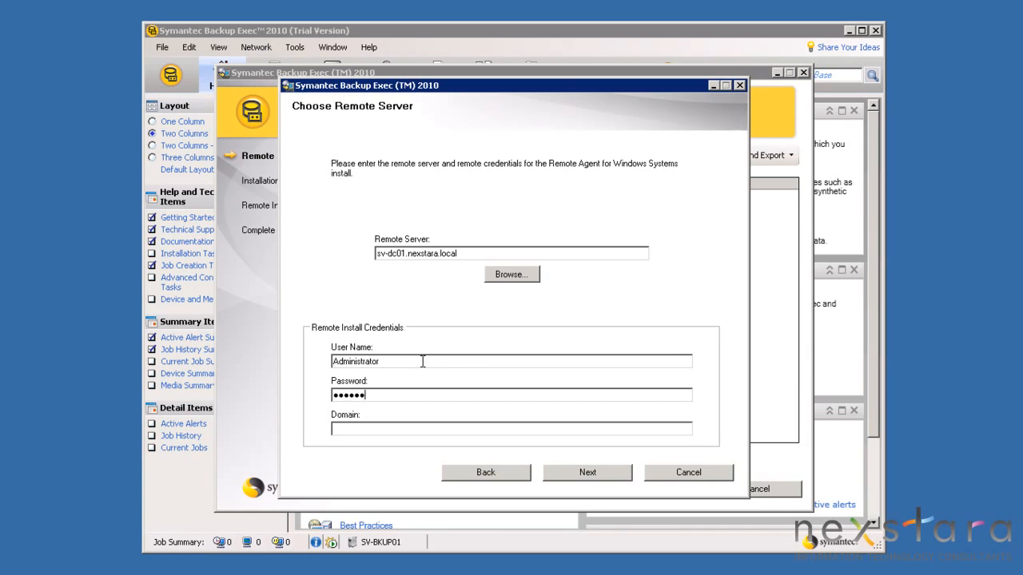
text(1)
key(Tab)
text(NEXSTARA)
Include the Advanced Open File Option and finish queuing the server
click(589, 472)
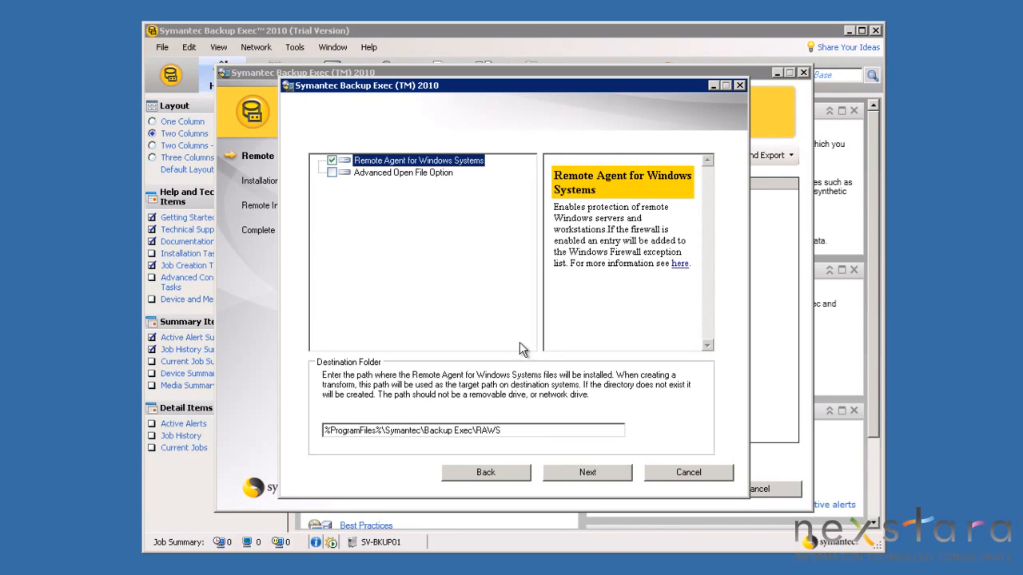
click(333, 173)
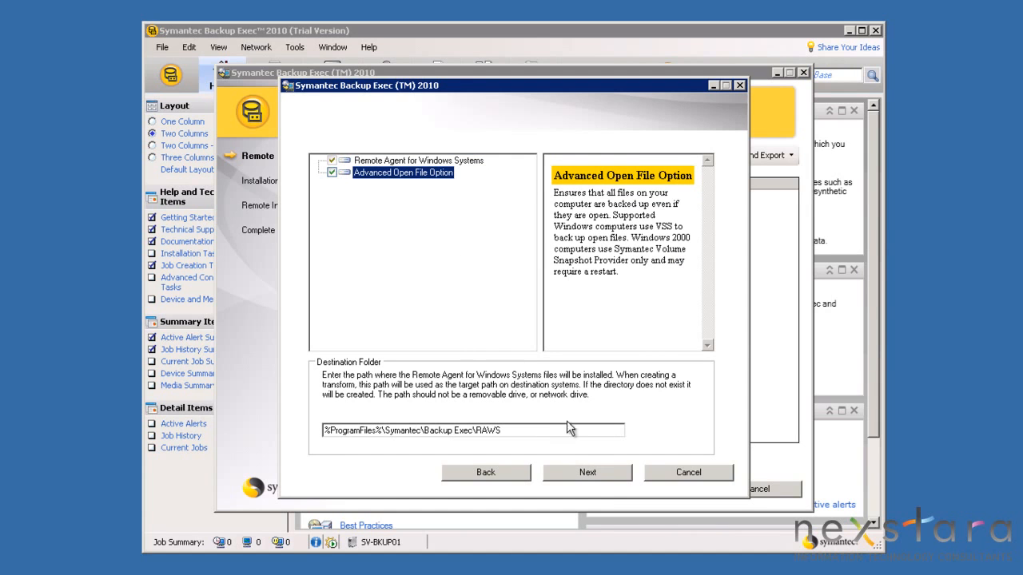
click(603, 473)
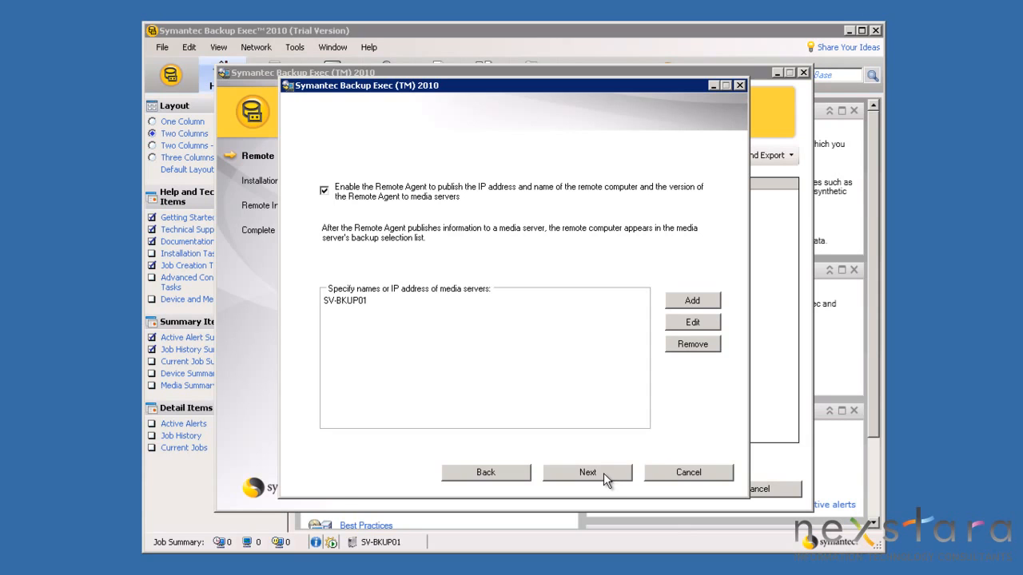
click(604, 473)
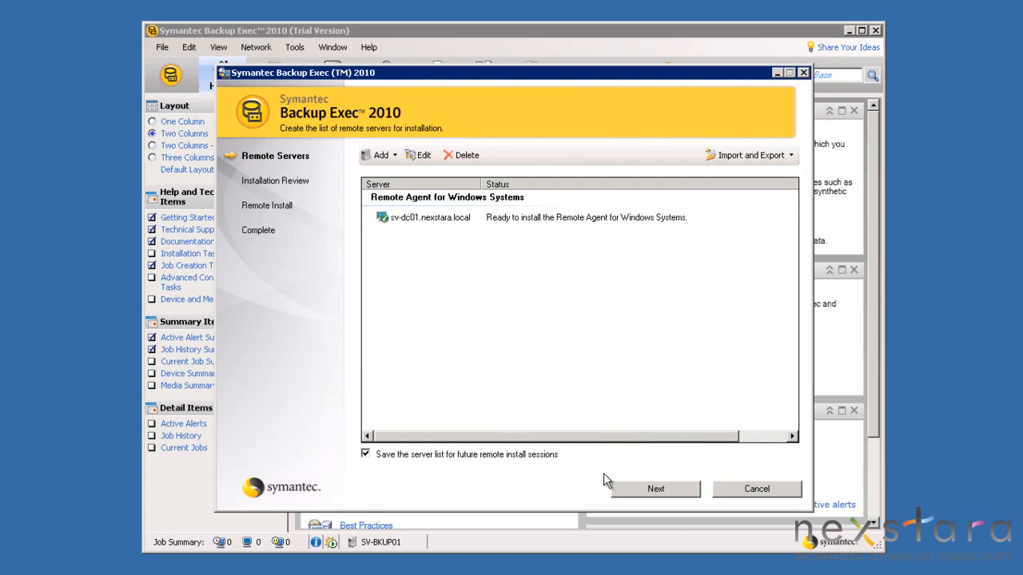
Run the Remote Agent installation on sv-dc01.nexstara.local and finish with View Readme unchecked
click(642, 489)
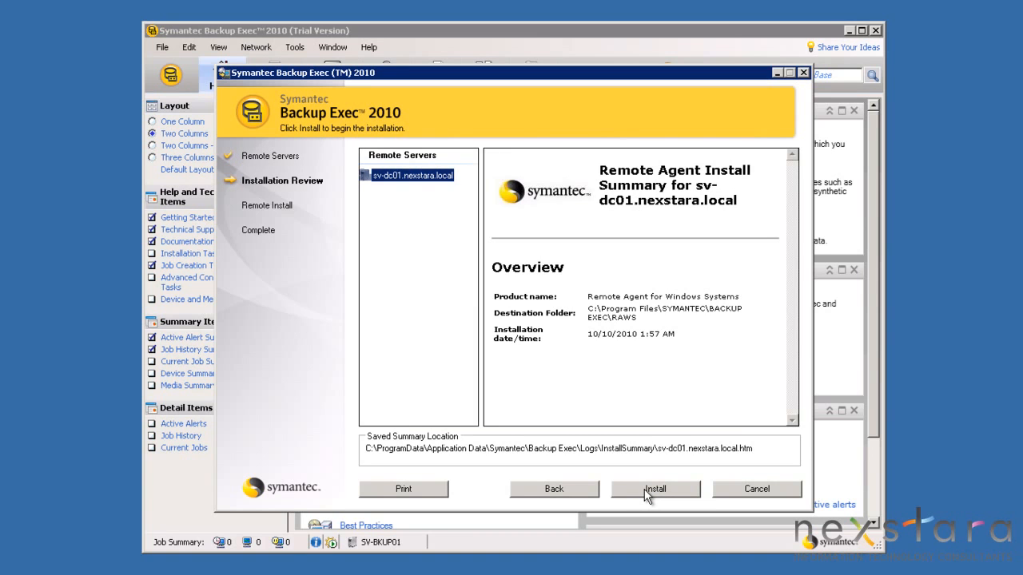
click(644, 489)
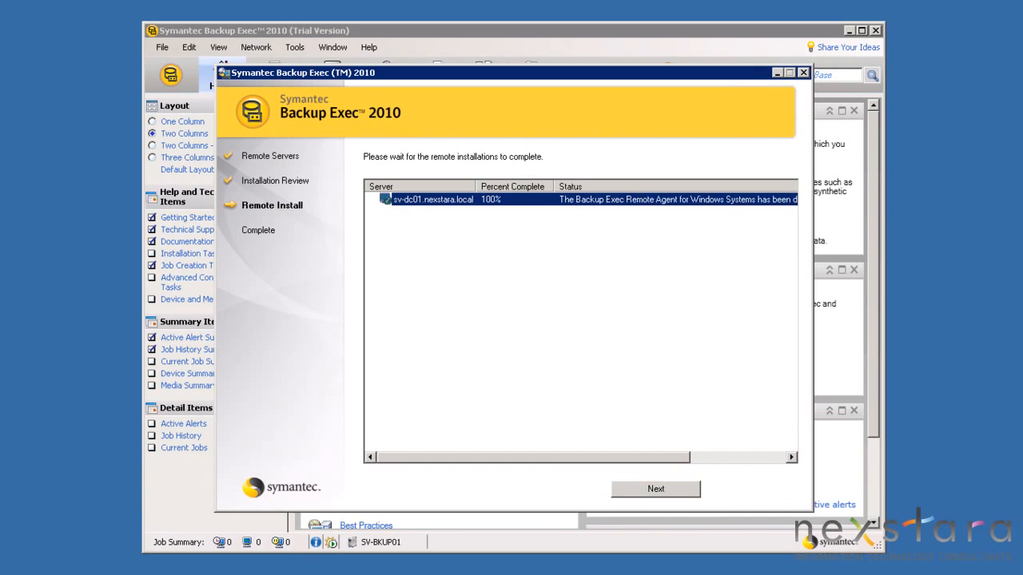
click(658, 492)
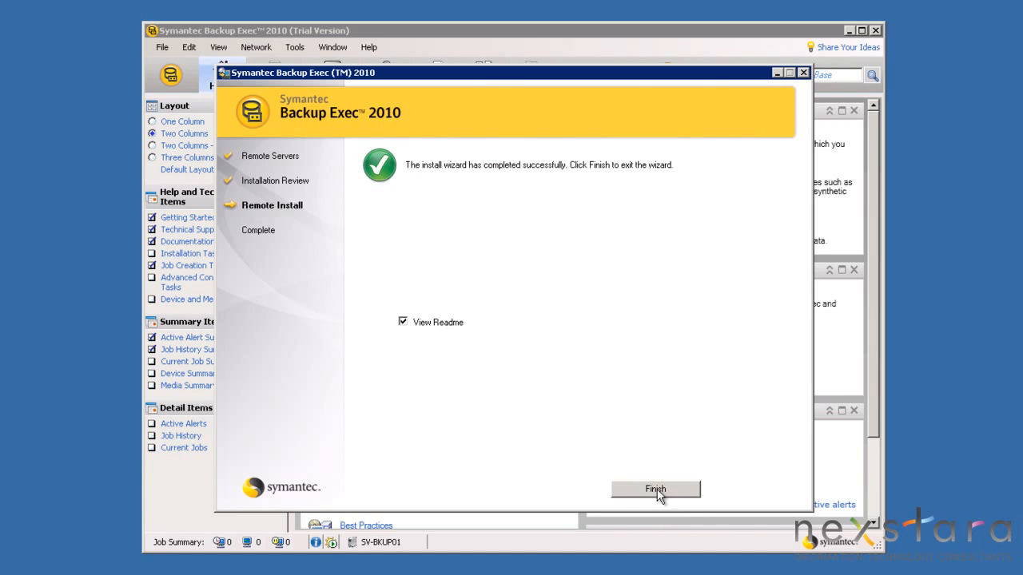
click(403, 322)
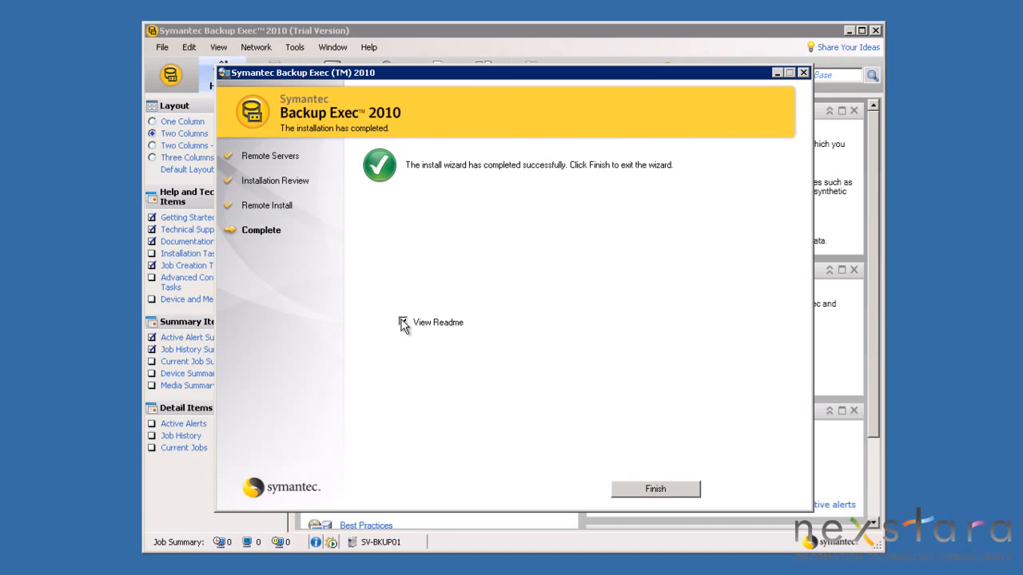
click(655, 489)
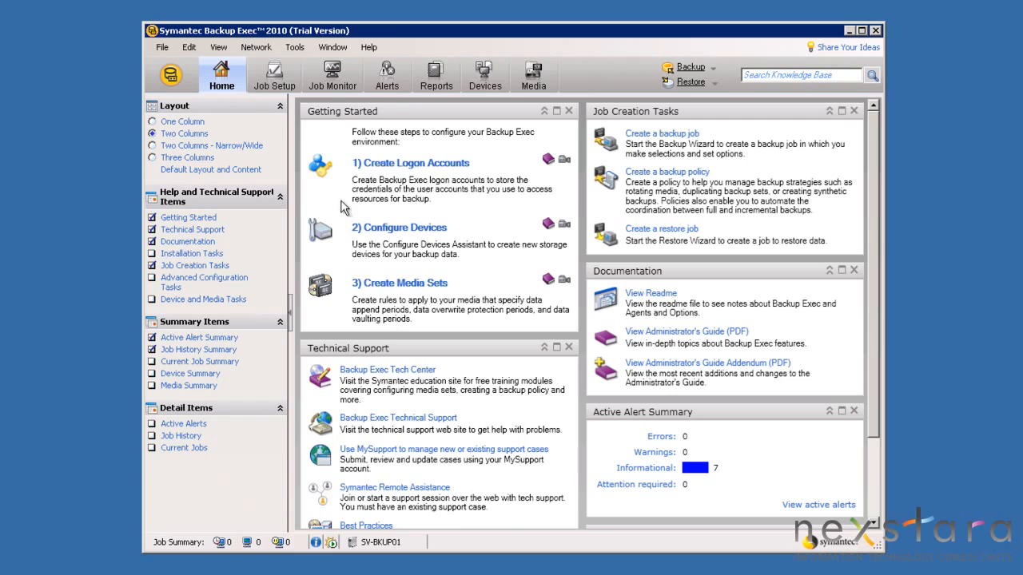
click(262, 50)
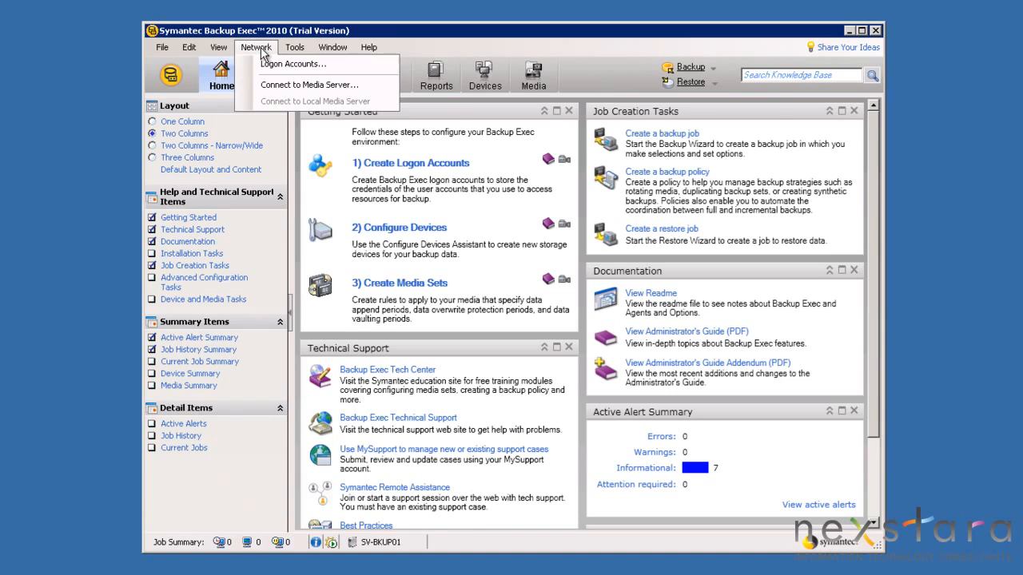
click(277, 64)
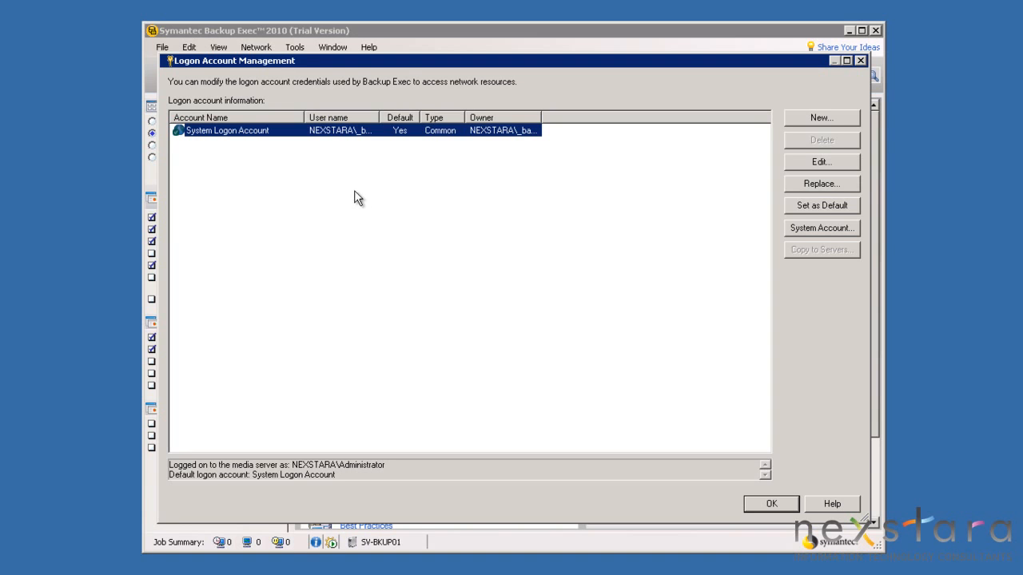
drag(380, 118, 443, 120)
drag(606, 116, 673, 121)
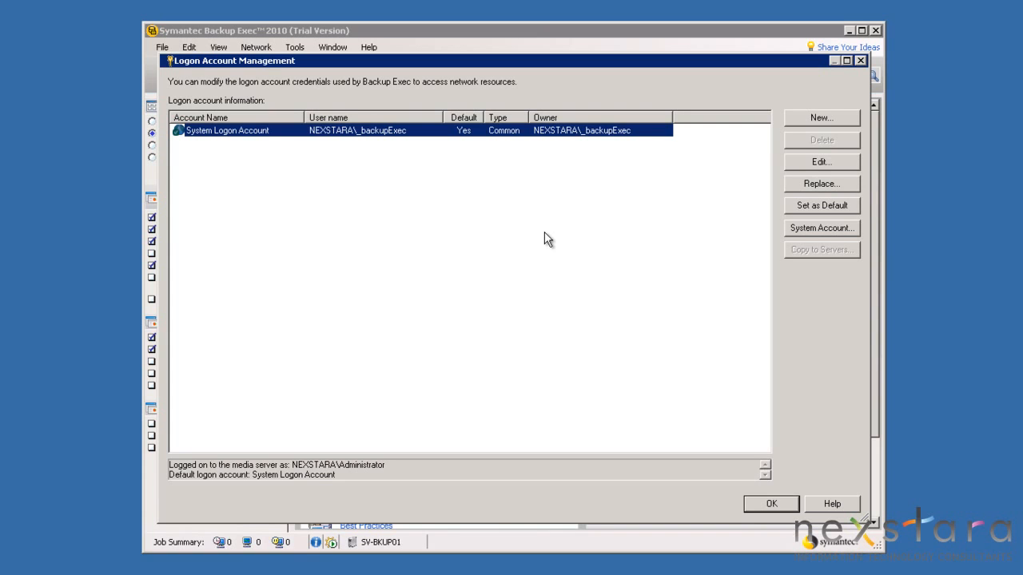
click(771, 504)
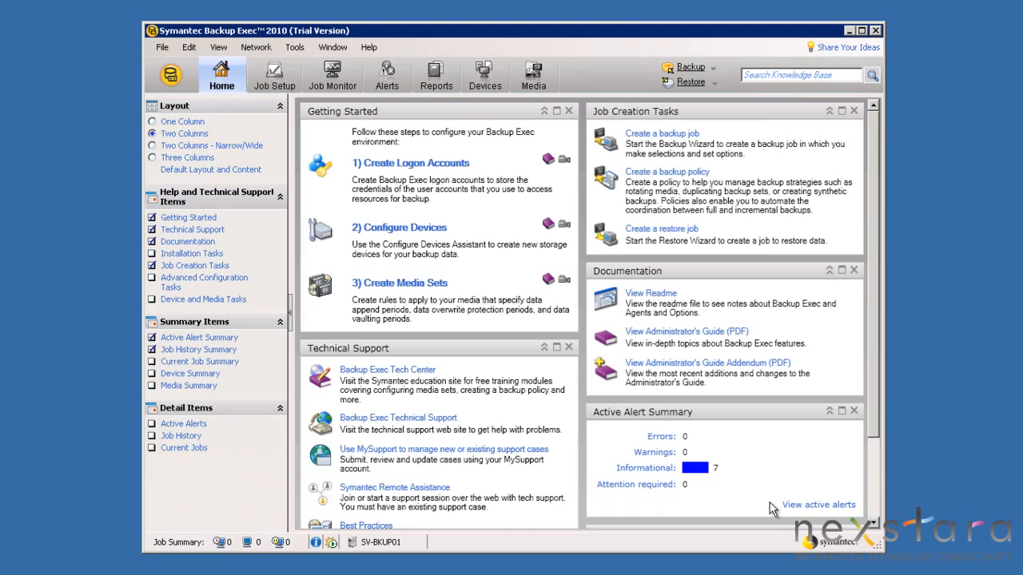
In the Media view, start a new media set named 'Yearly - 01 - Year End'
click(533, 77)
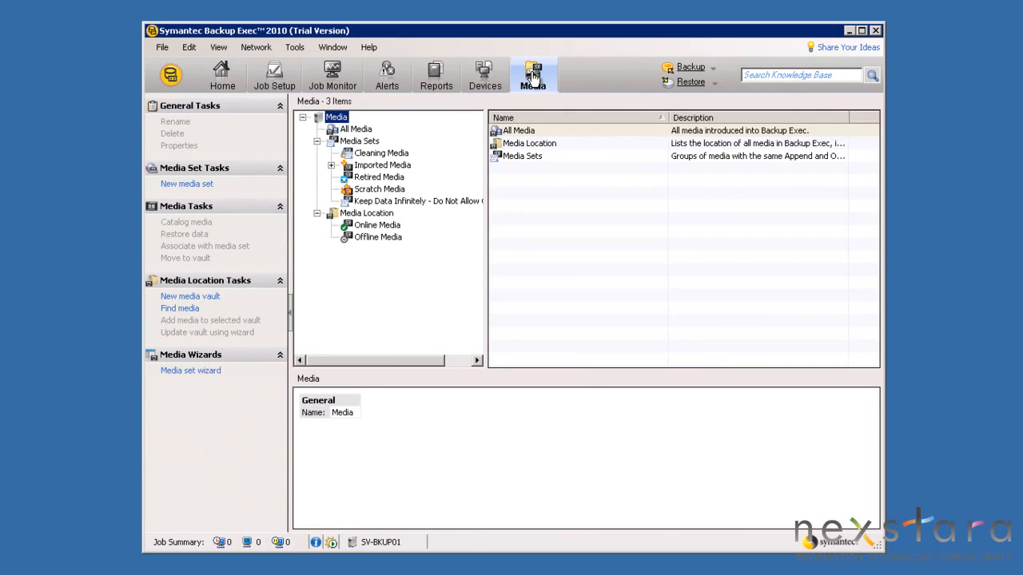
right_click(358, 141)
click(386, 149)
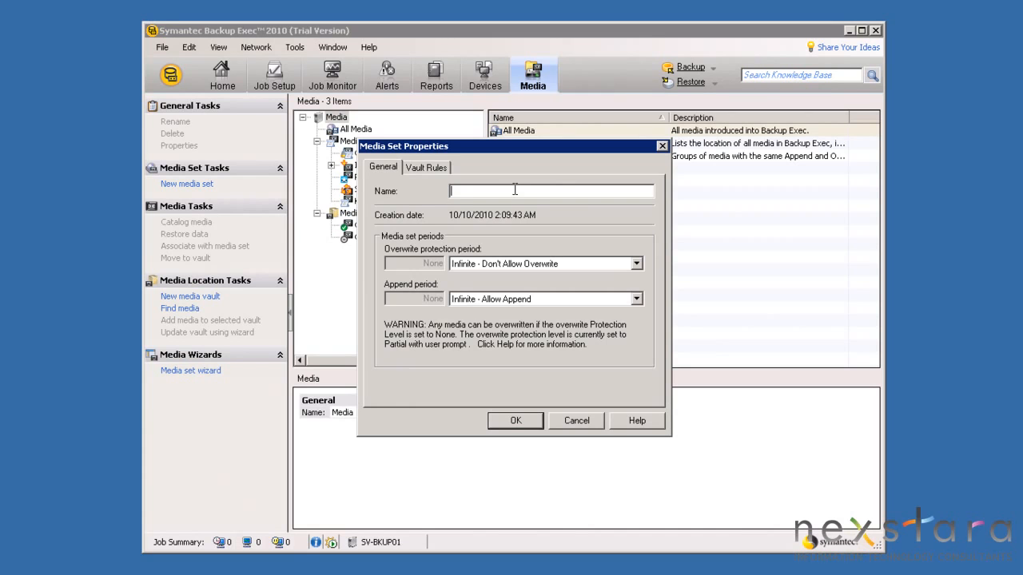
text(Yearly - 01 - Year End)
Keep Infinite overwrite protection, set a 12-hour append period, and save the media set
click(489, 265)
click(492, 267)
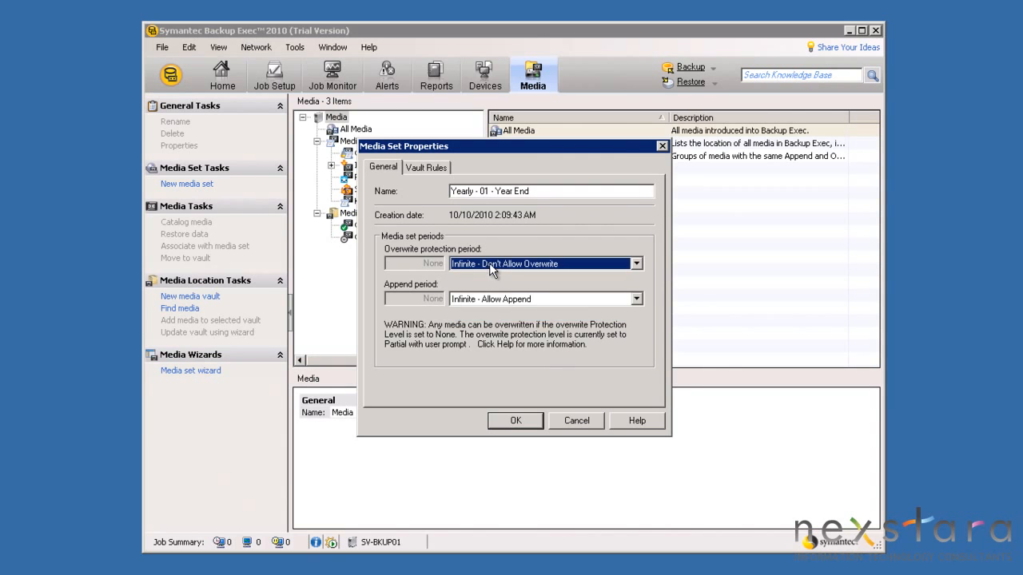
click(505, 298)
click(503, 313)
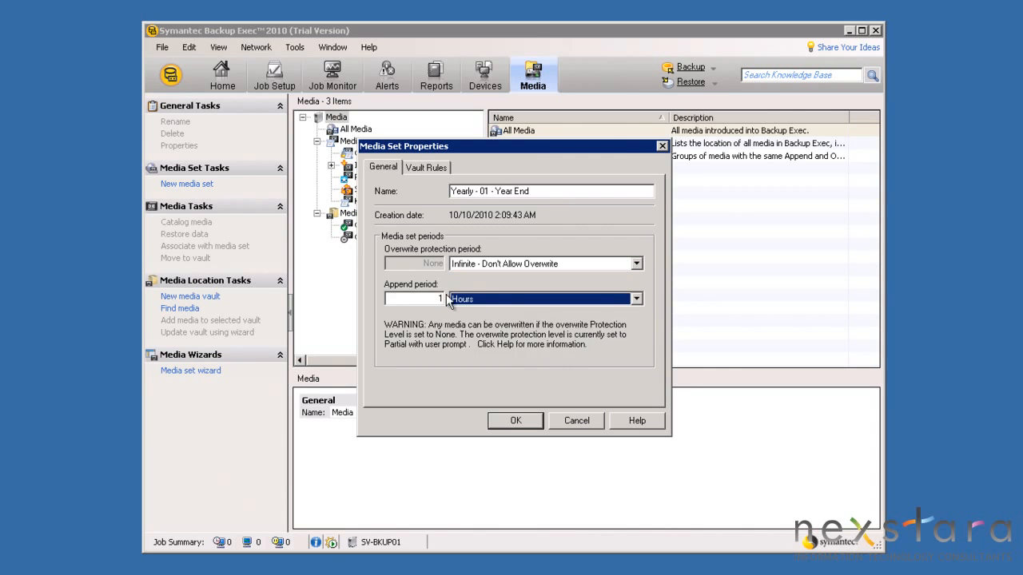
key(shift+Tab)
text(12)
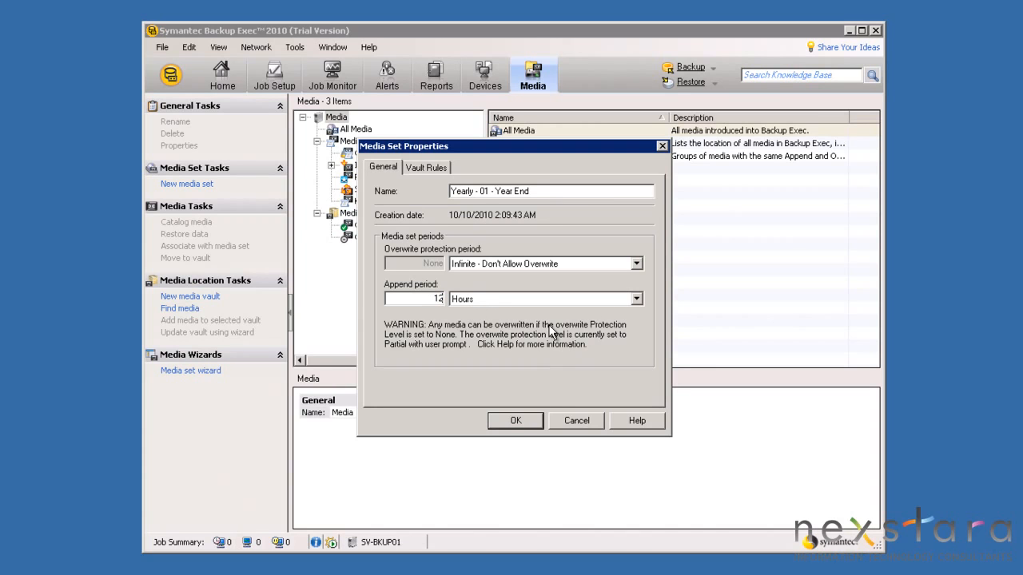
click(515, 420)
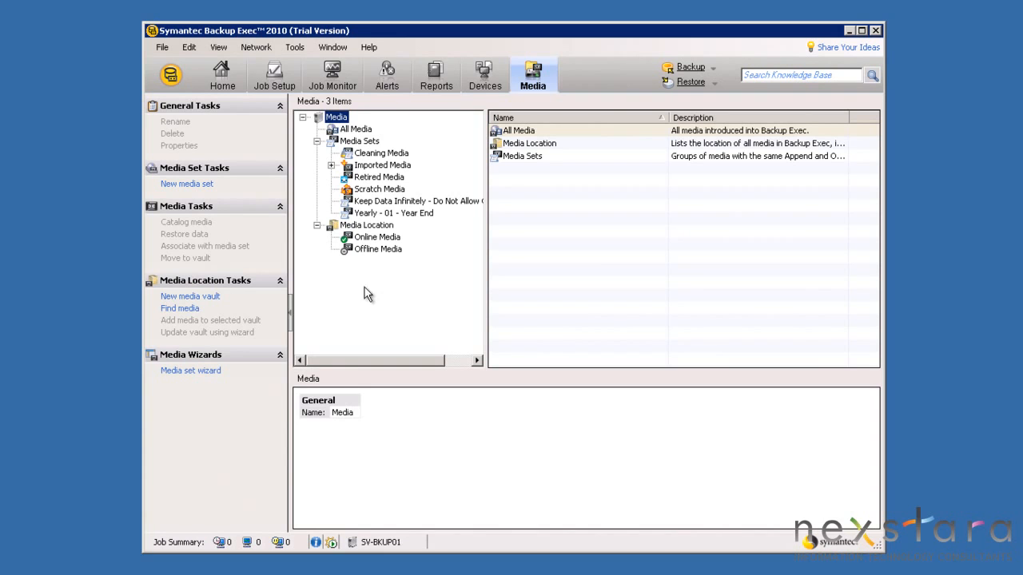
Create the Monthly - 01 - Month End media set
click(353, 217)
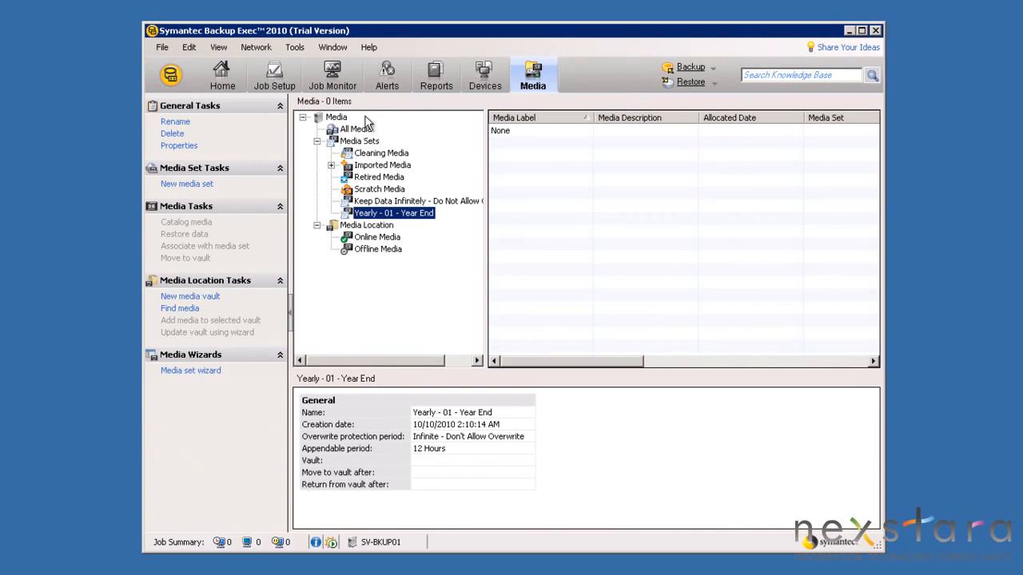
right_click(364, 142)
click(391, 151)
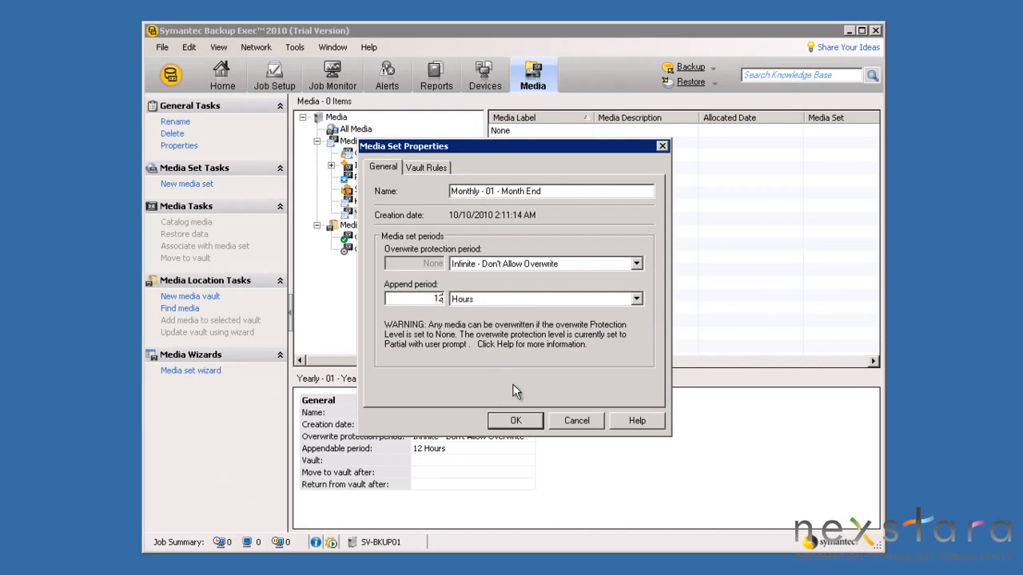
click(516, 420)
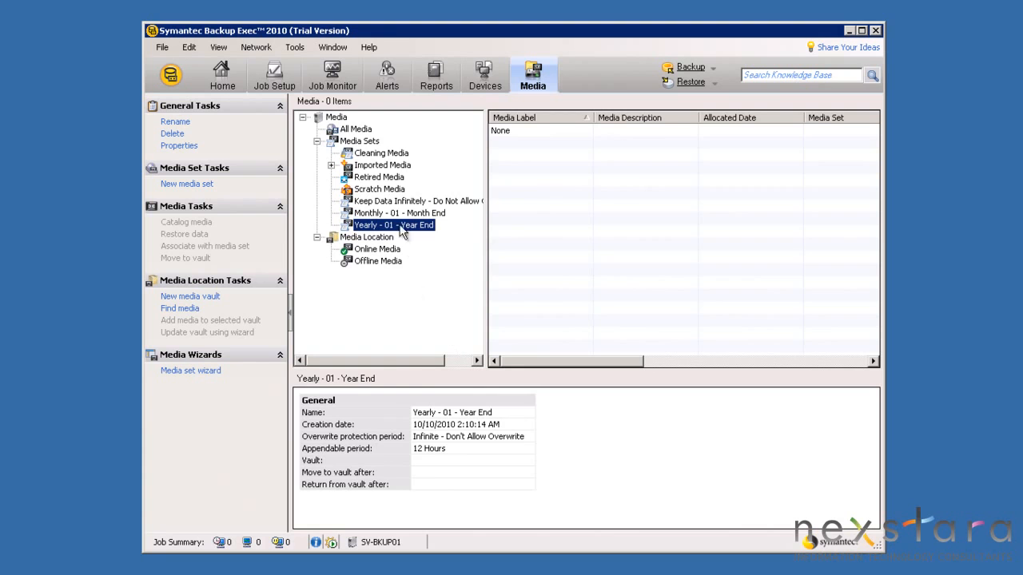
Create the Weekly - 06 - Saturday media set with 3-week overwrite protection
right_click(359, 141)
click(412, 151)
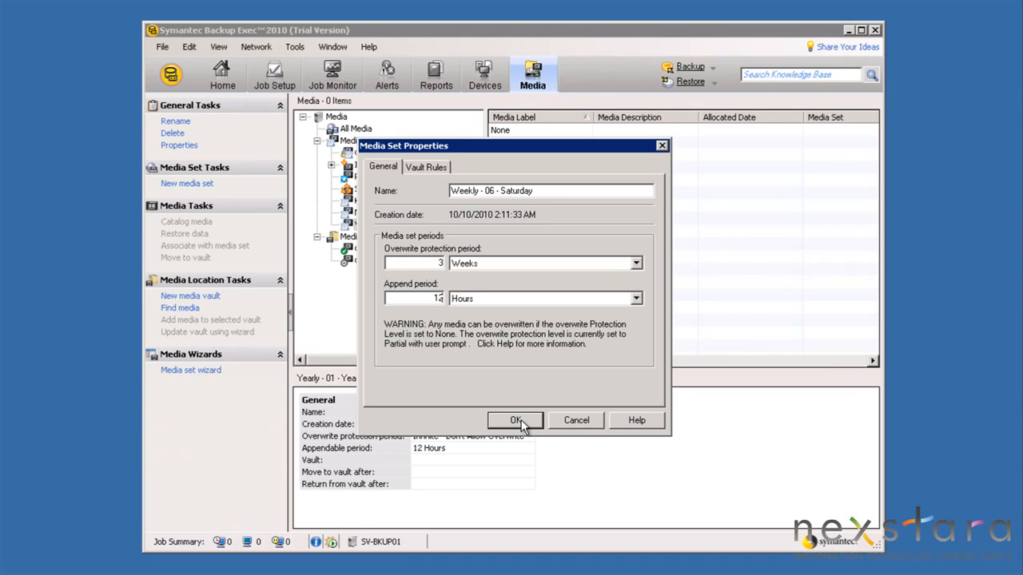
click(516, 420)
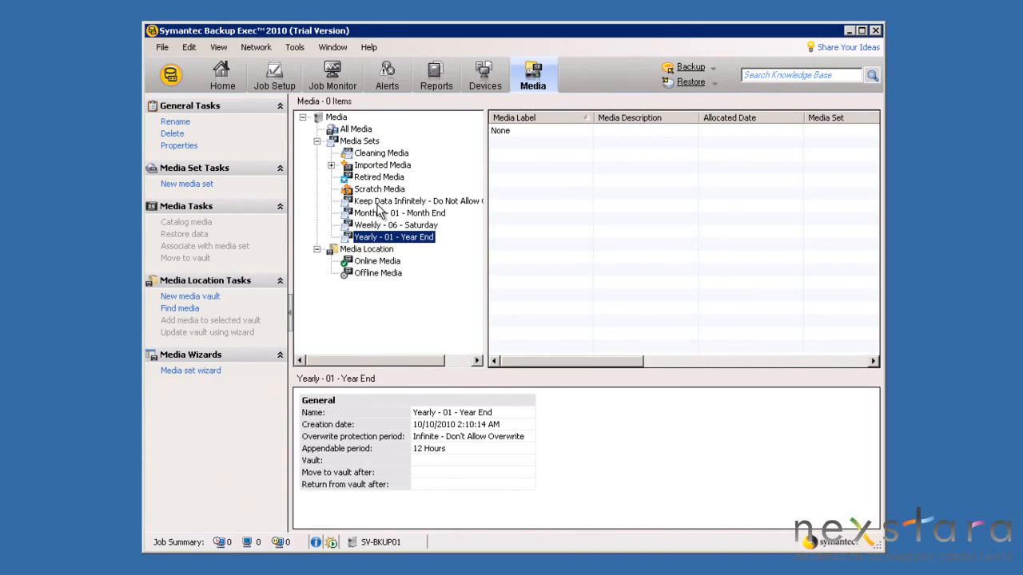
right_click(370, 141)
click(393, 154)
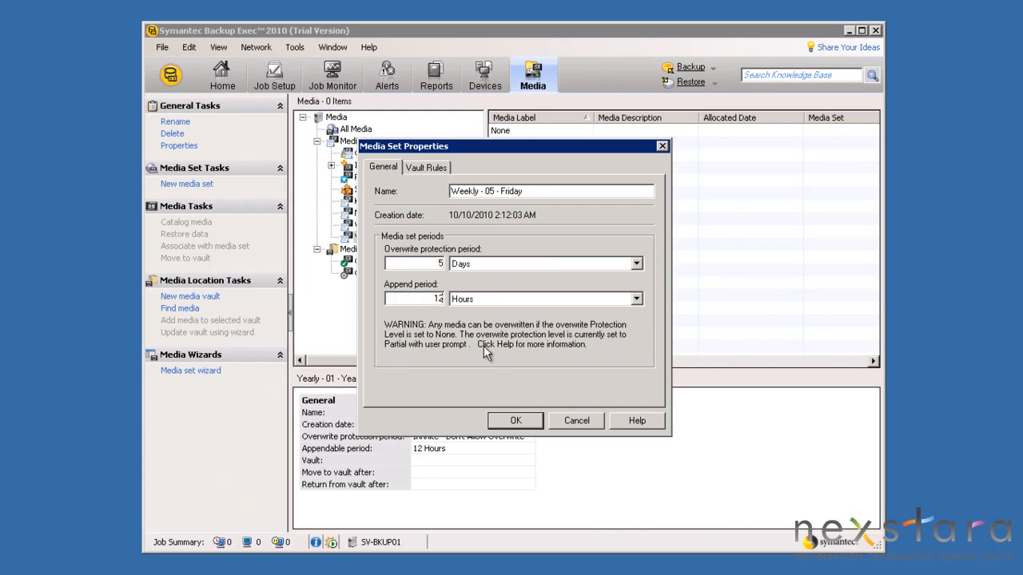
click(514, 421)
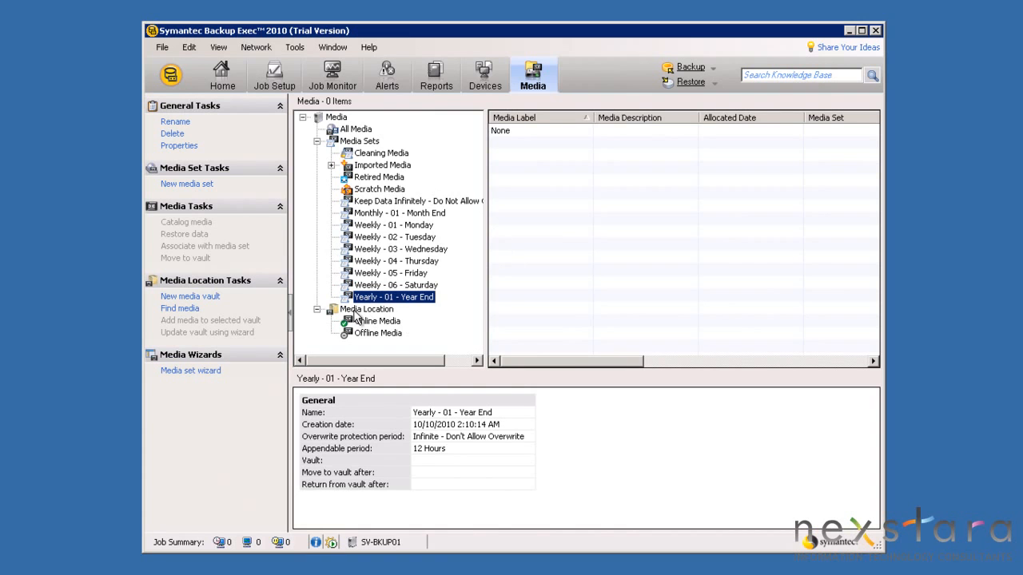
click(391, 225)
click(392, 237)
click(393, 248)
click(394, 260)
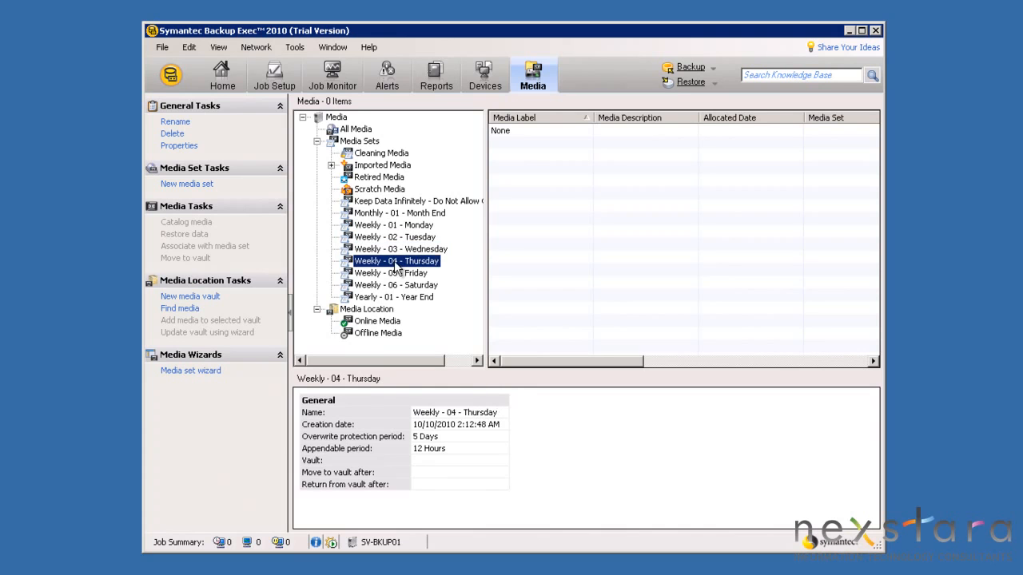
click(395, 273)
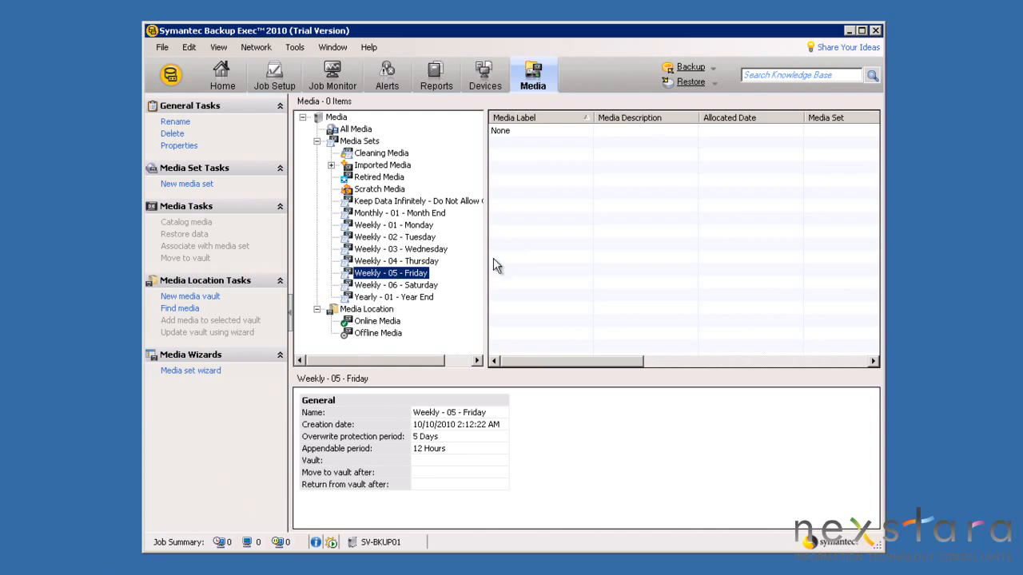
click(419, 298)
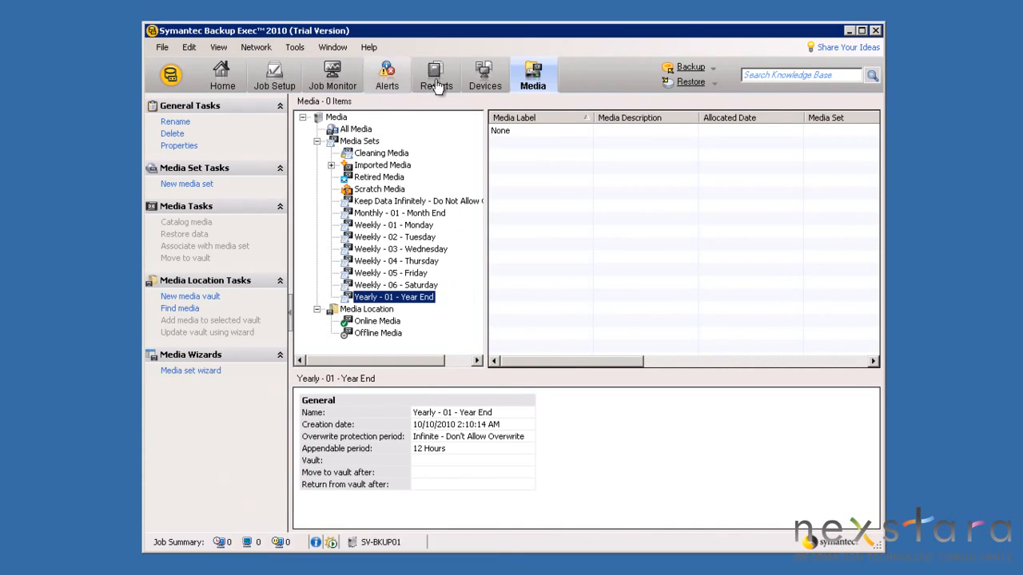
Start a 'Weekly - 01 - Monday' backup-to-disk folder on SV-BKUP01 at Z:\Backup\Backup Exec\Weekly - 01 - Monday
click(498, 82)
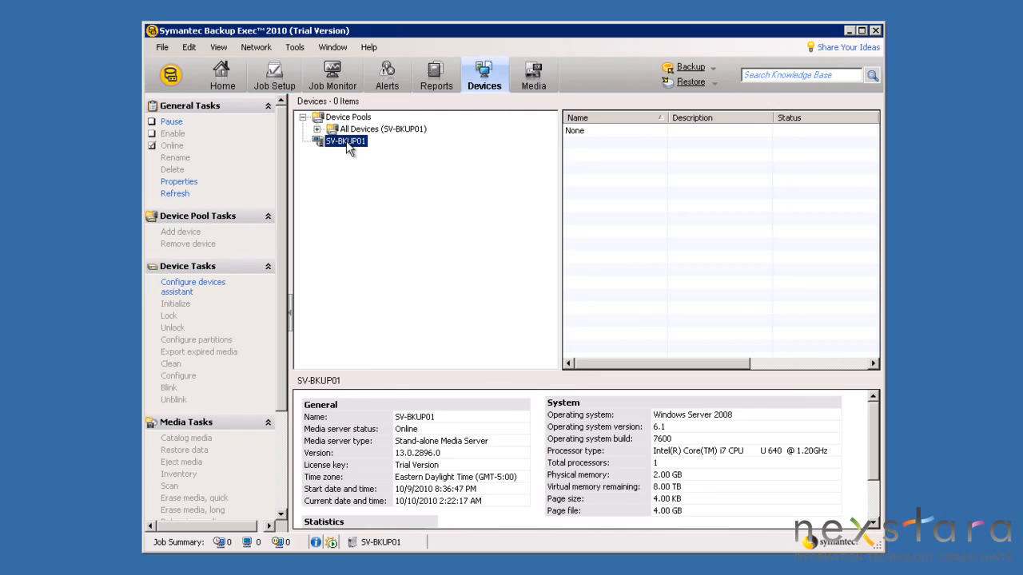
right_click(346, 140)
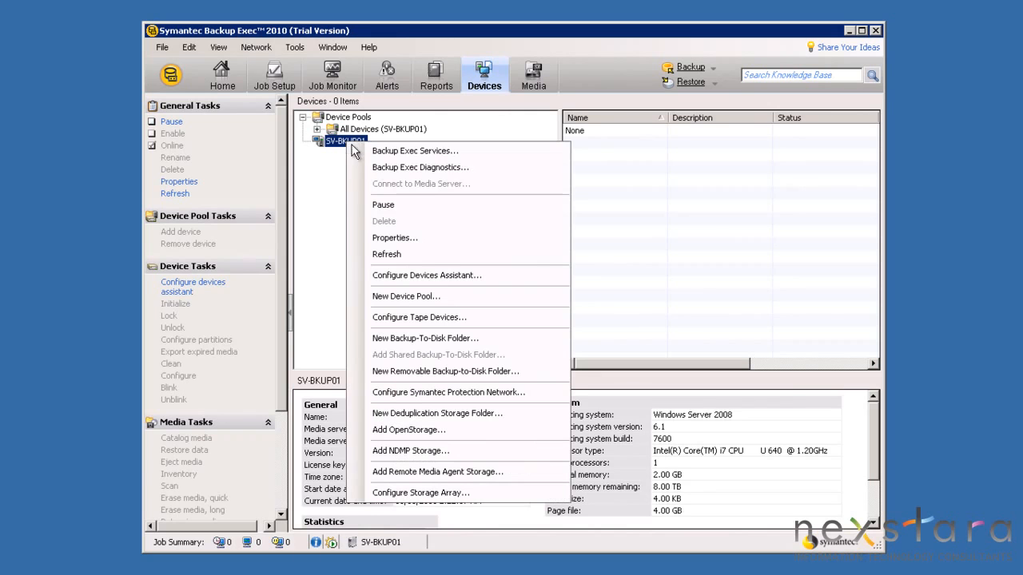
click(420, 339)
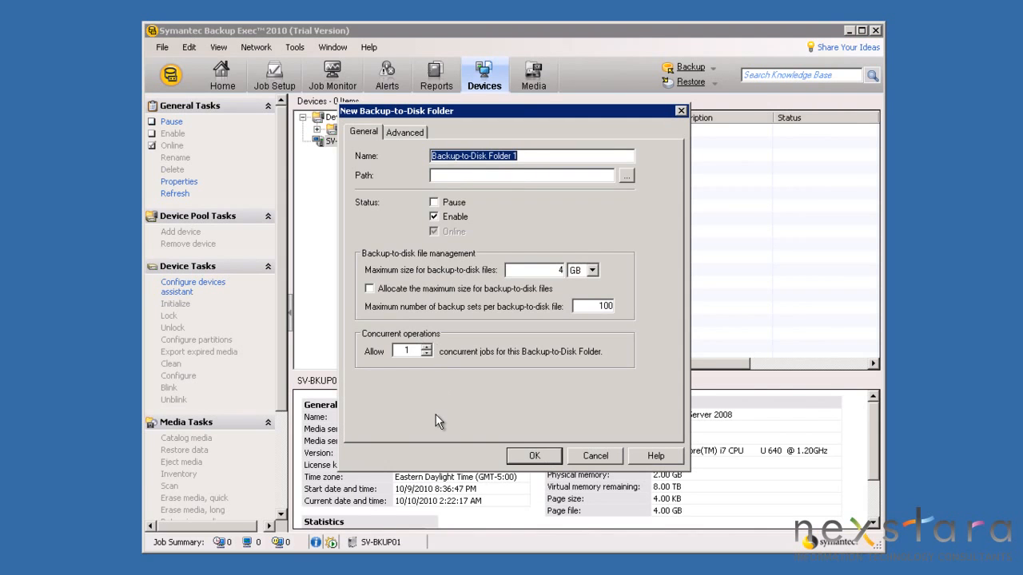
text(Weekly - 01 - Monday)
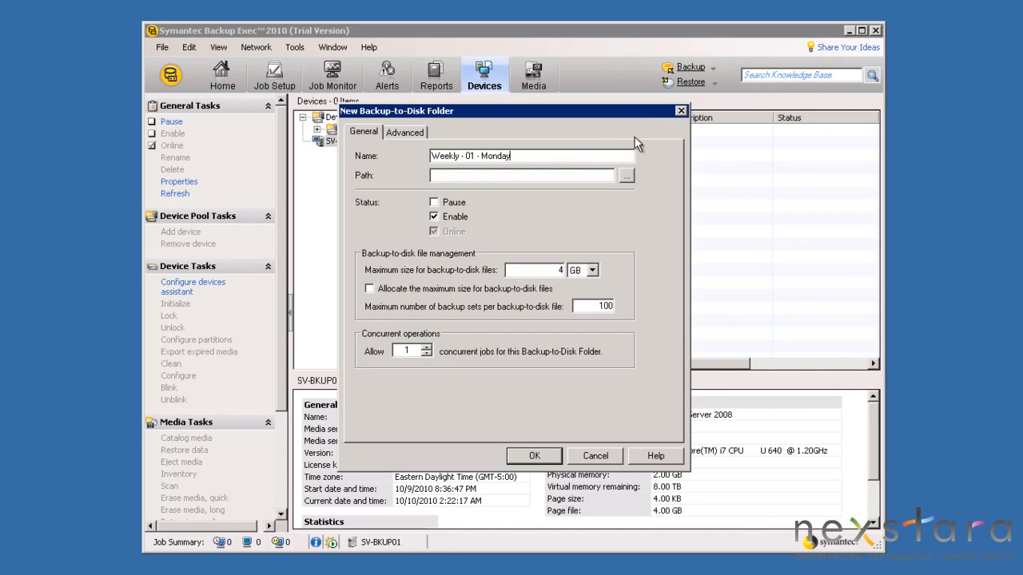
click(625, 177)
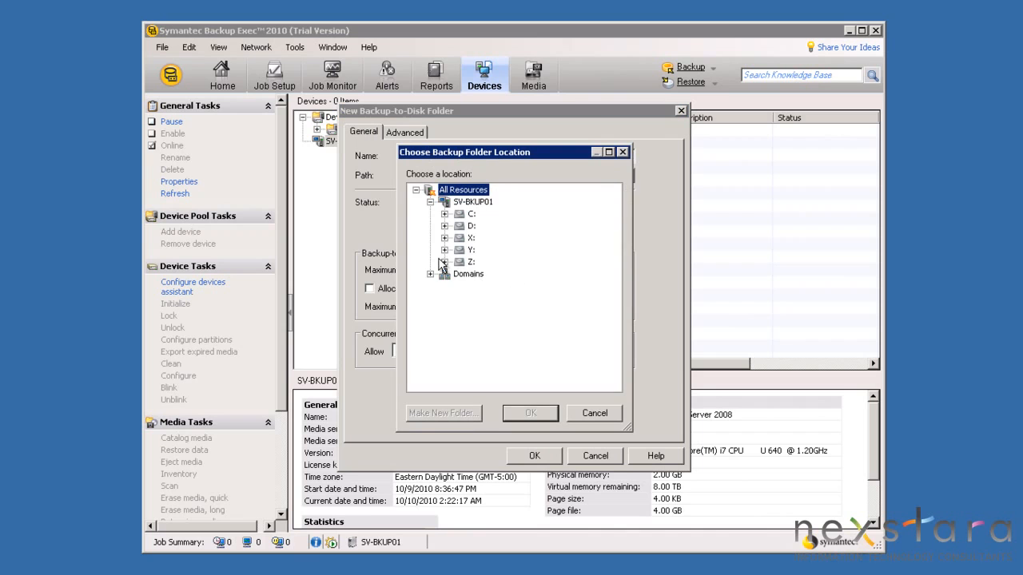
click(445, 262)
click(459, 274)
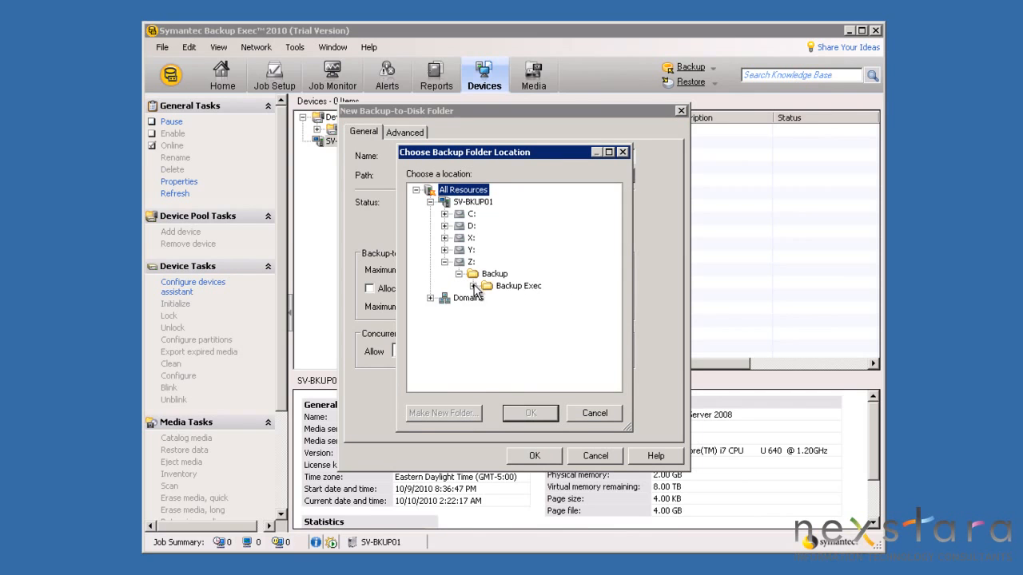
click(473, 285)
click(527, 298)
click(531, 413)
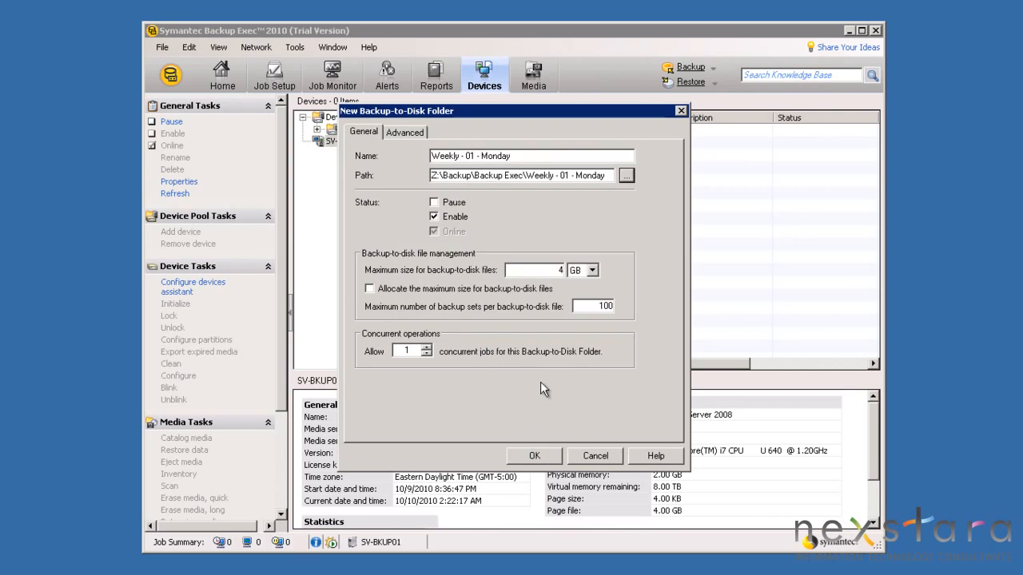
Enable a 5 GB low disk space threshold and create the Weekly - 01 - Monday folder
click(407, 134)
click(369, 168)
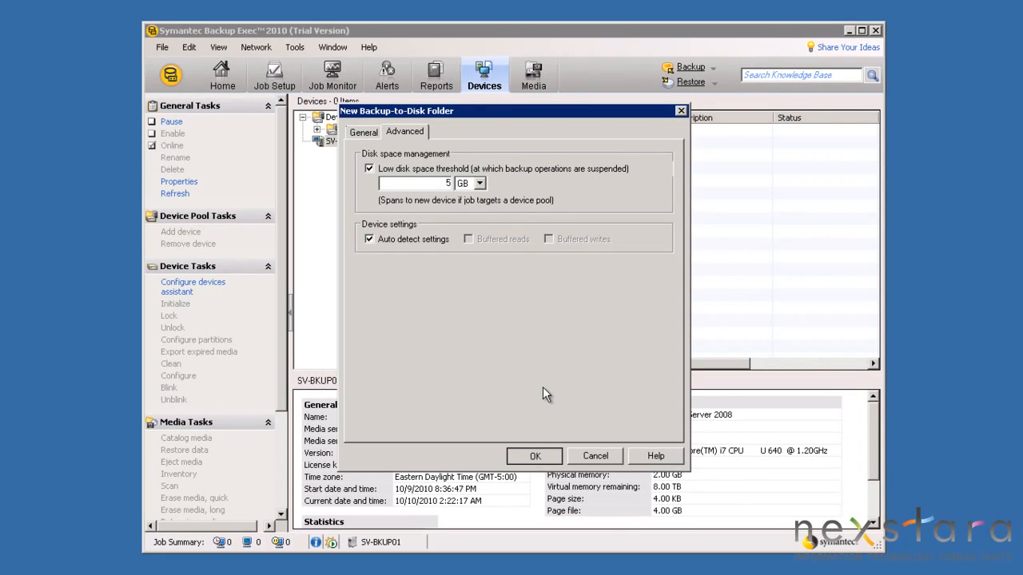
key(Return)
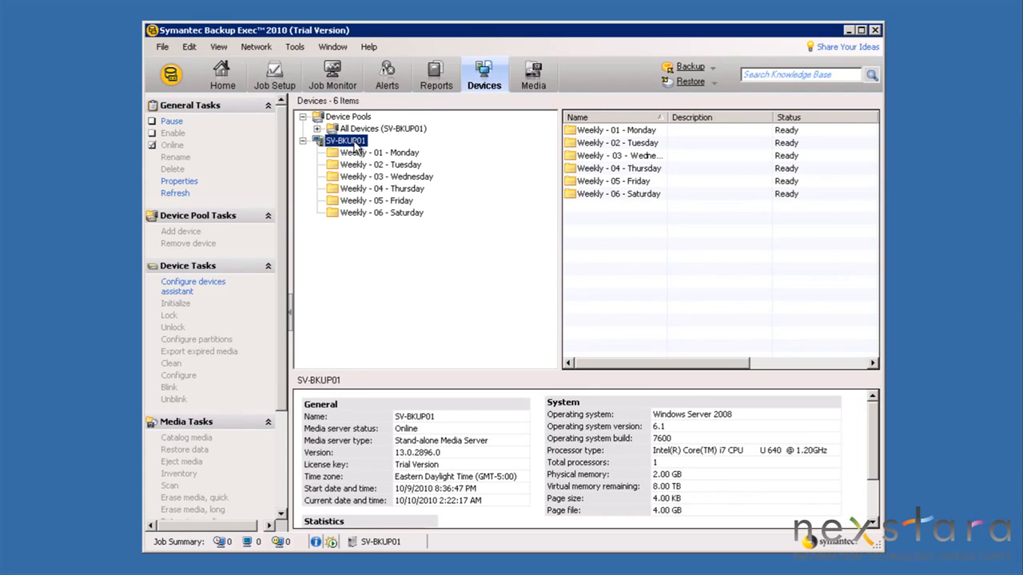
Create the Monthly - 01 - Month End folder on SV-BKUP01 at Y:\Backup\Backup Exec\Monthly - 01 - Month End
right_click(356, 145)
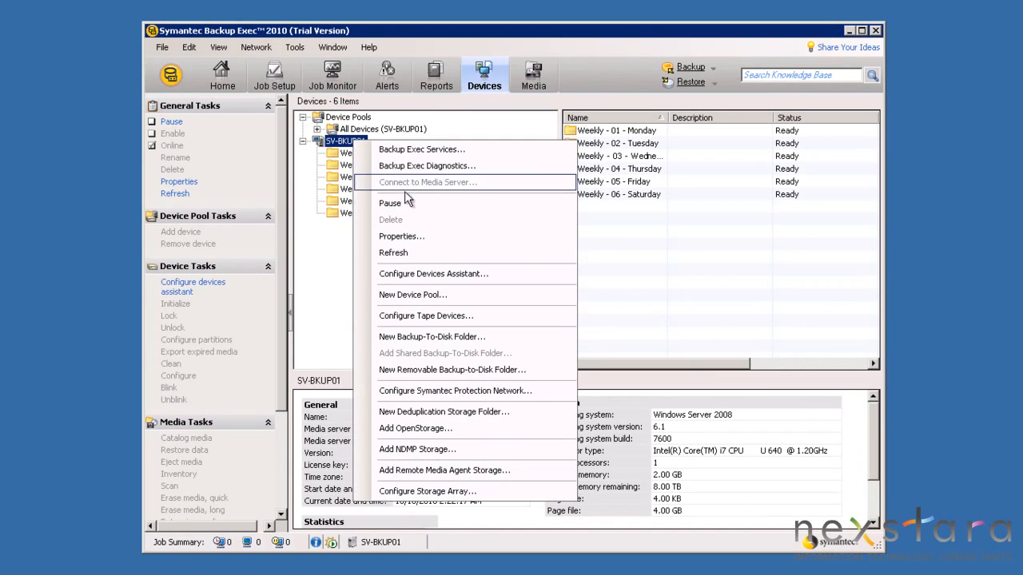
click(418, 337)
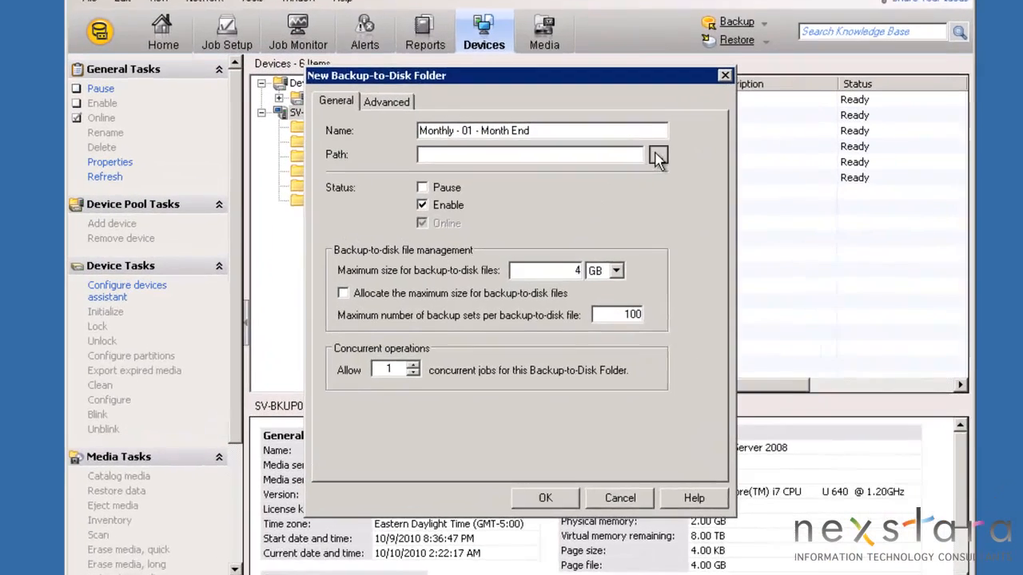
click(625, 175)
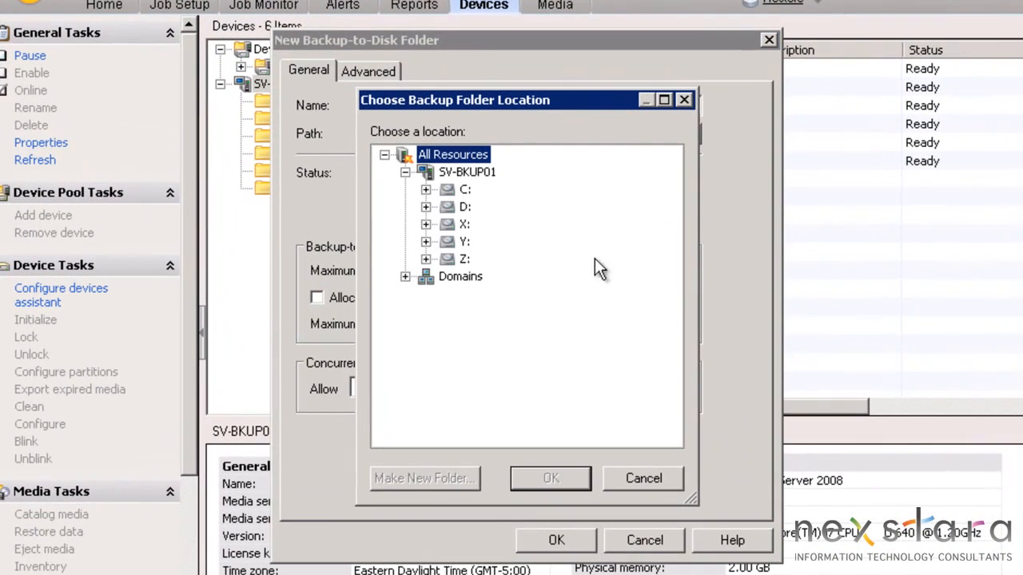
click(426, 241)
click(446, 259)
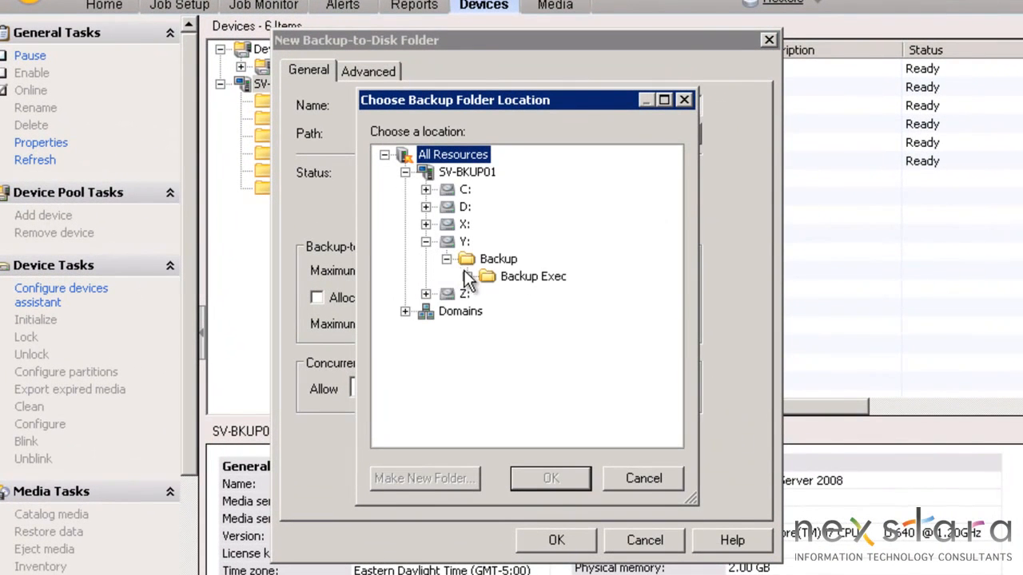
click(467, 277)
click(511, 295)
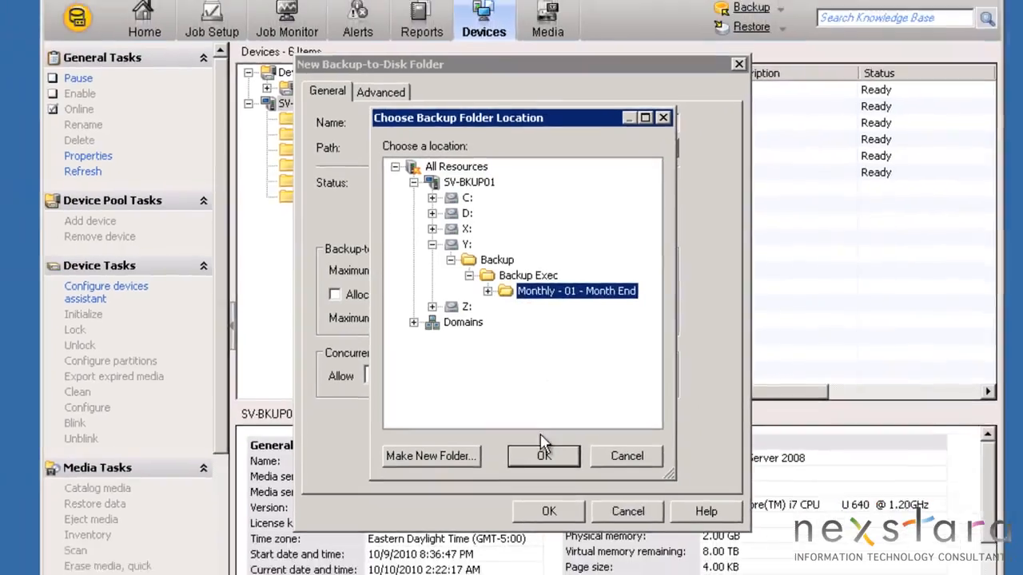
click(543, 449)
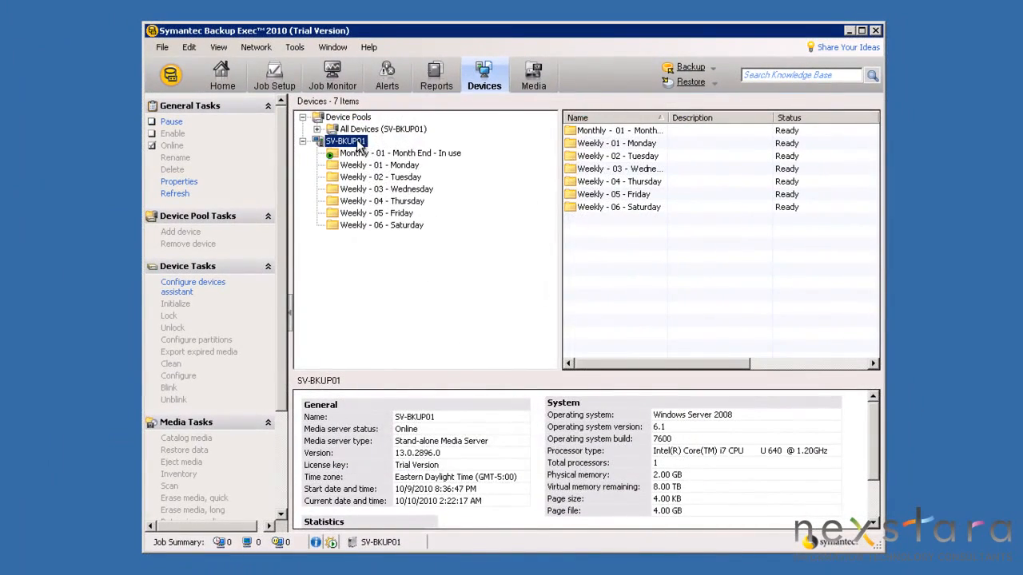
Create the 'Yearly - 01 - Year End' folder at X:\Backup\Backup Exec\Yearly - 01 - Year End
right_click(358, 142)
click(445, 335)
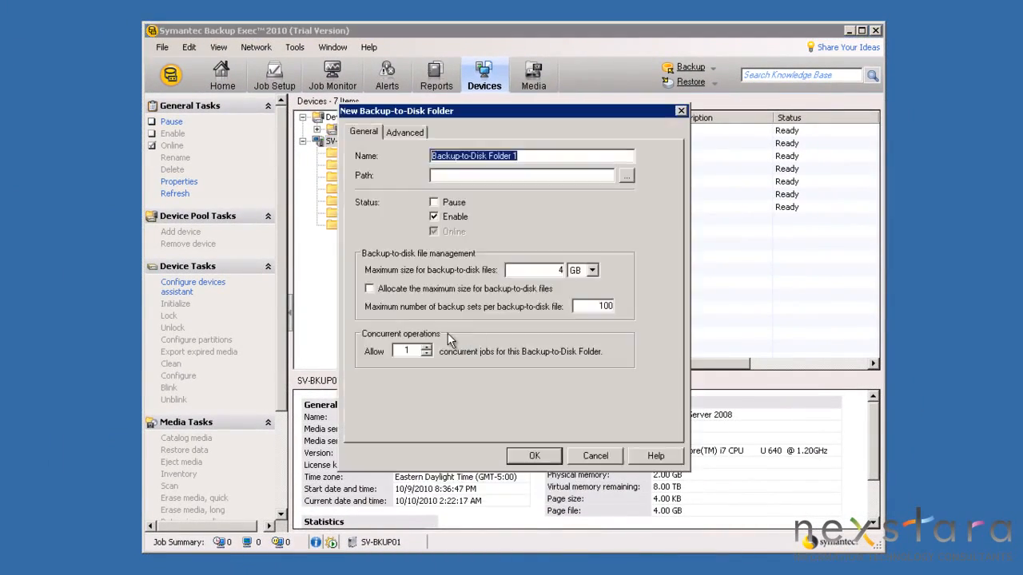
text(Yearly - 01 - Year End)
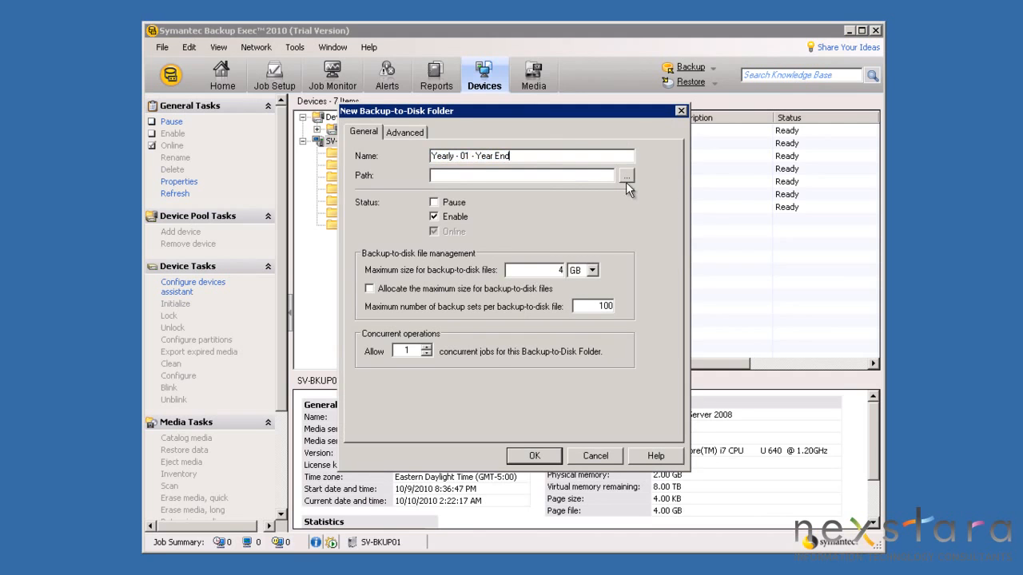
click(627, 176)
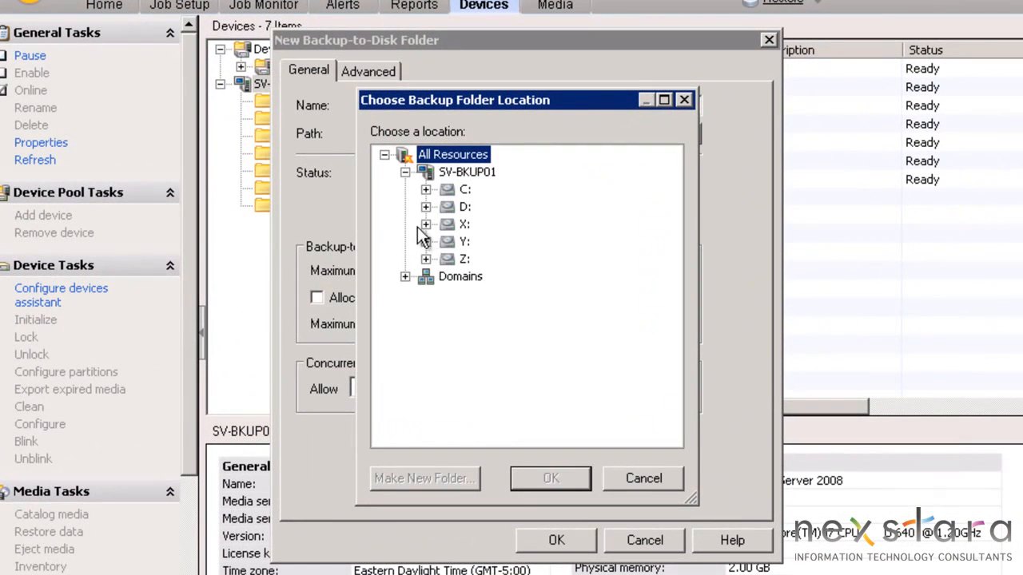
click(425, 223)
click(445, 241)
click(467, 259)
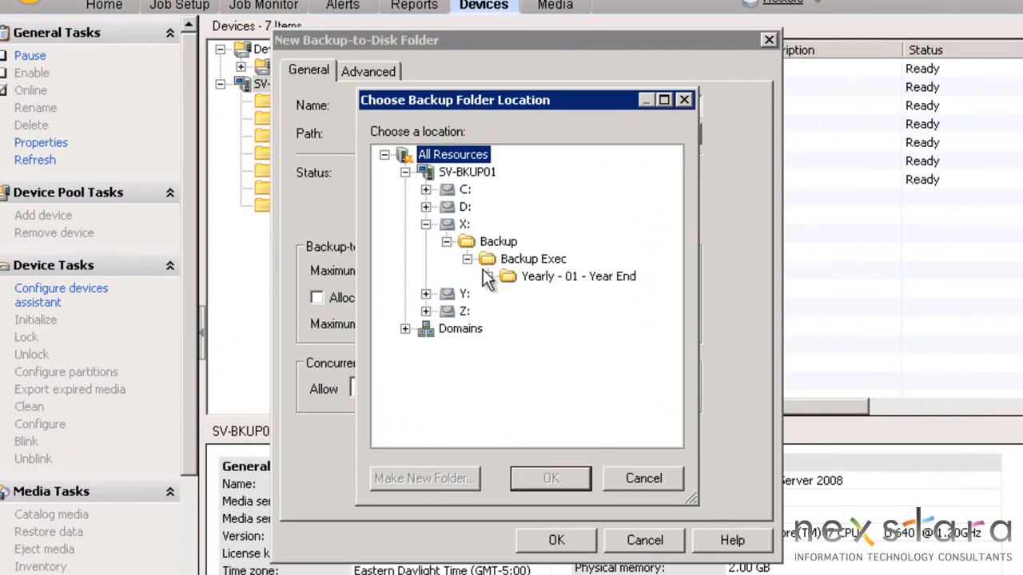
click(531, 277)
click(551, 477)
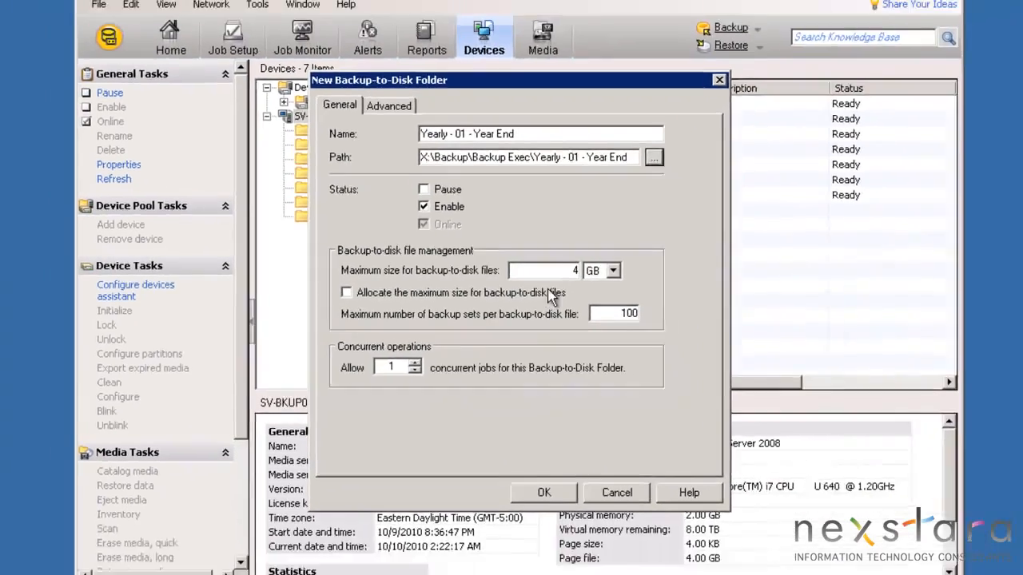
key(Return)
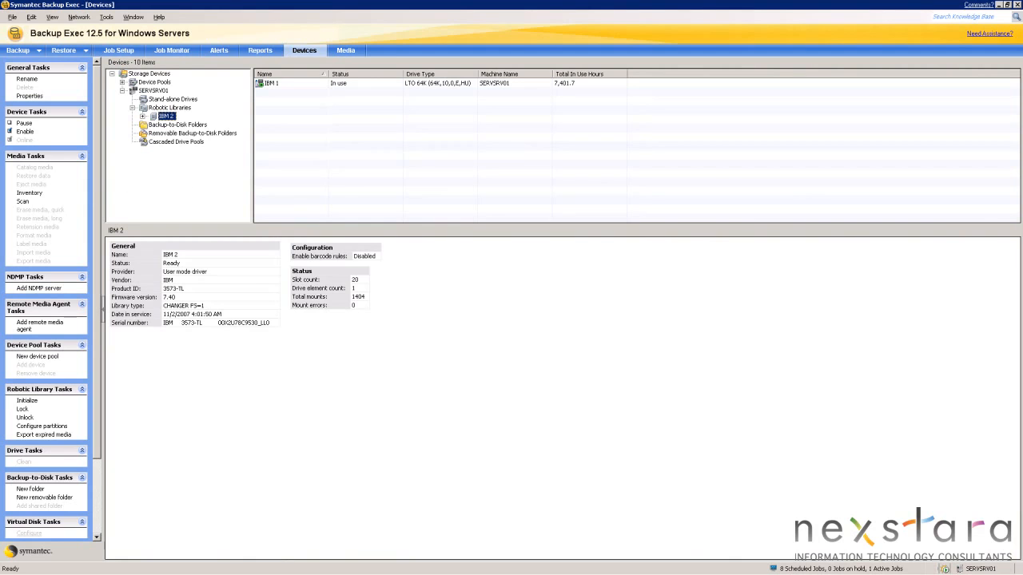
Configure IBM 2 partitions starting at slots 1, 2, 3, 4, 5 and 7
right_click(164, 117)
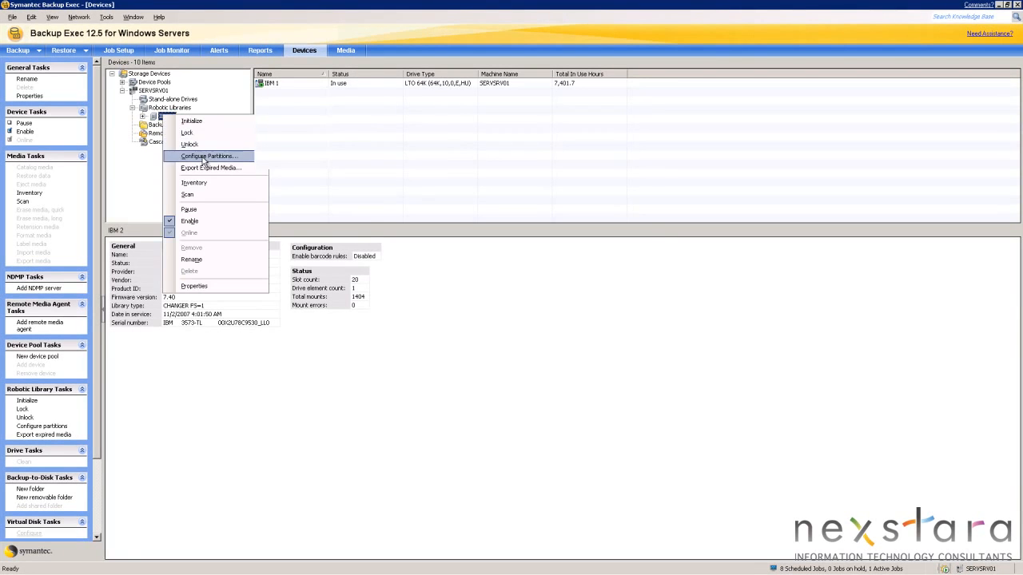
click(192, 153)
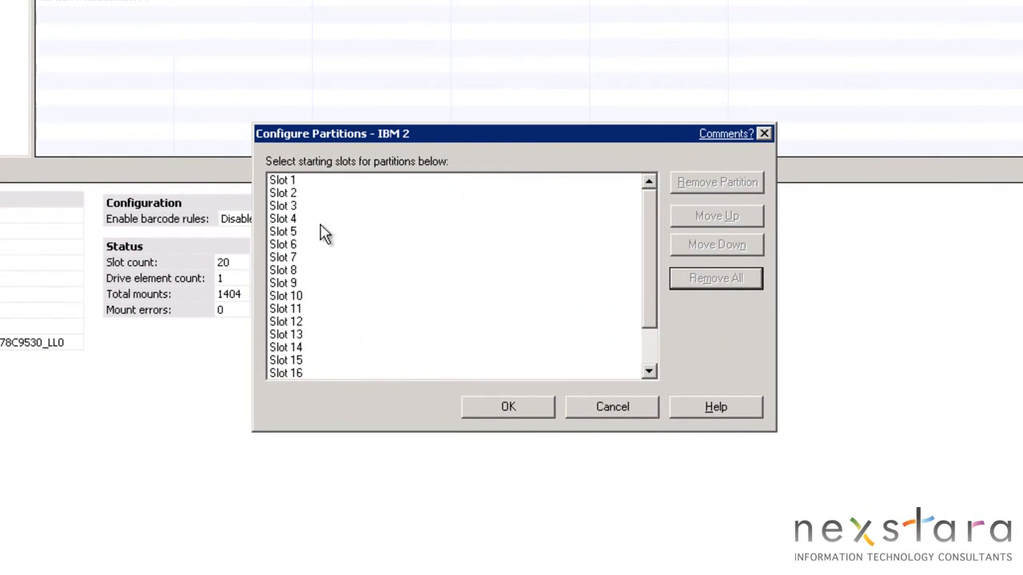
click(294, 181)
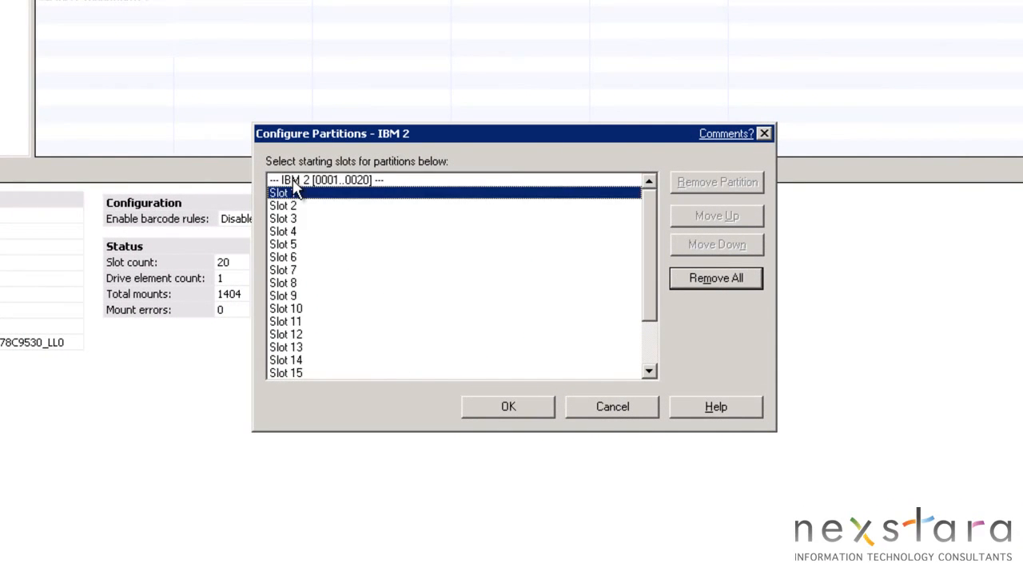
click(295, 208)
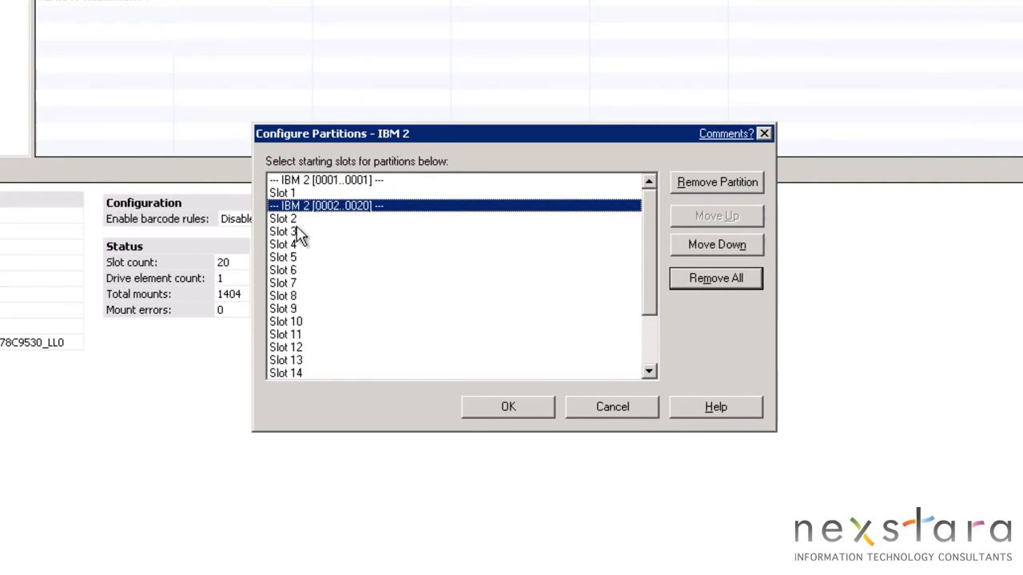
click(295, 233)
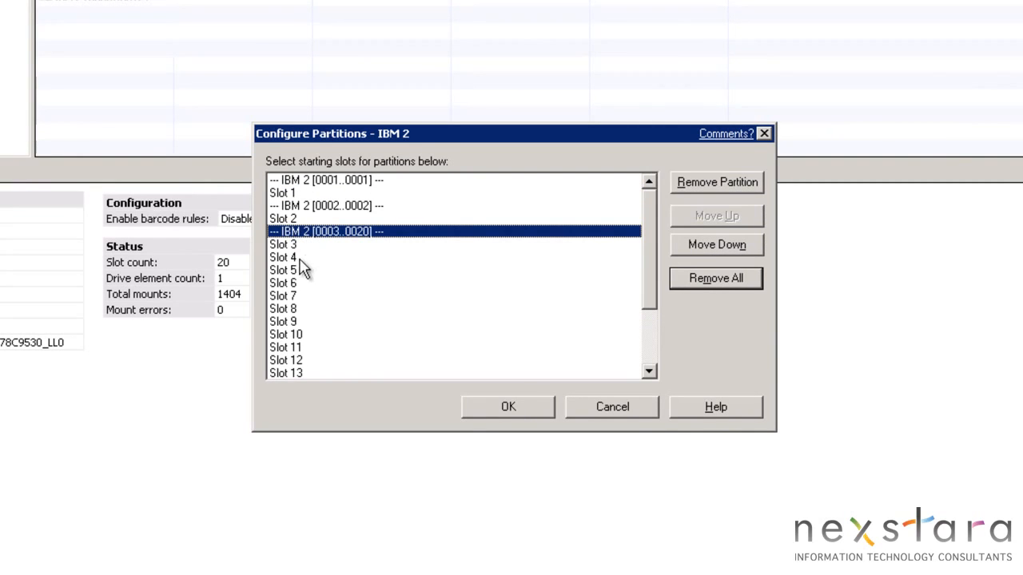
click(293, 259)
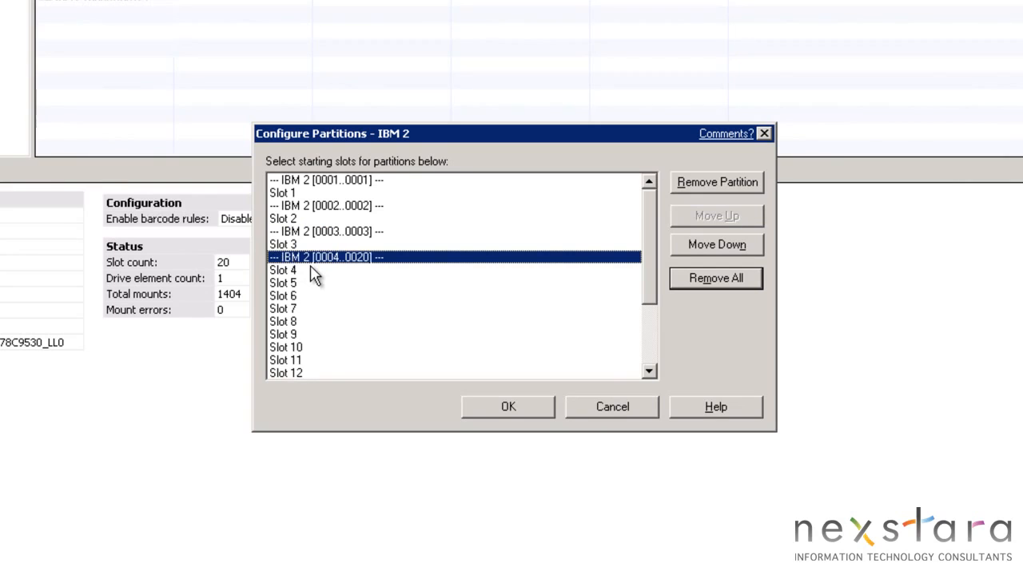
click(294, 283)
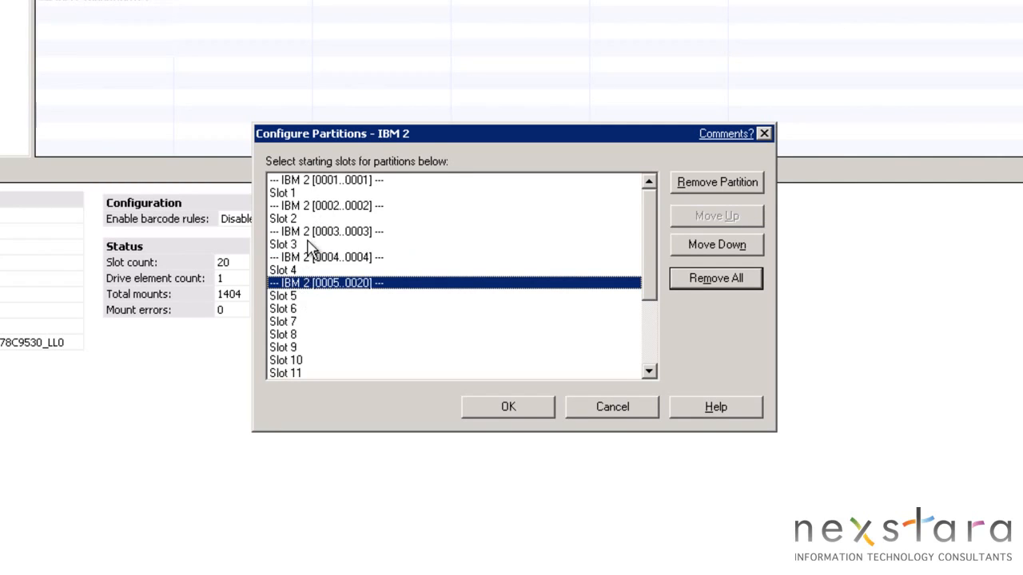
click(291, 322)
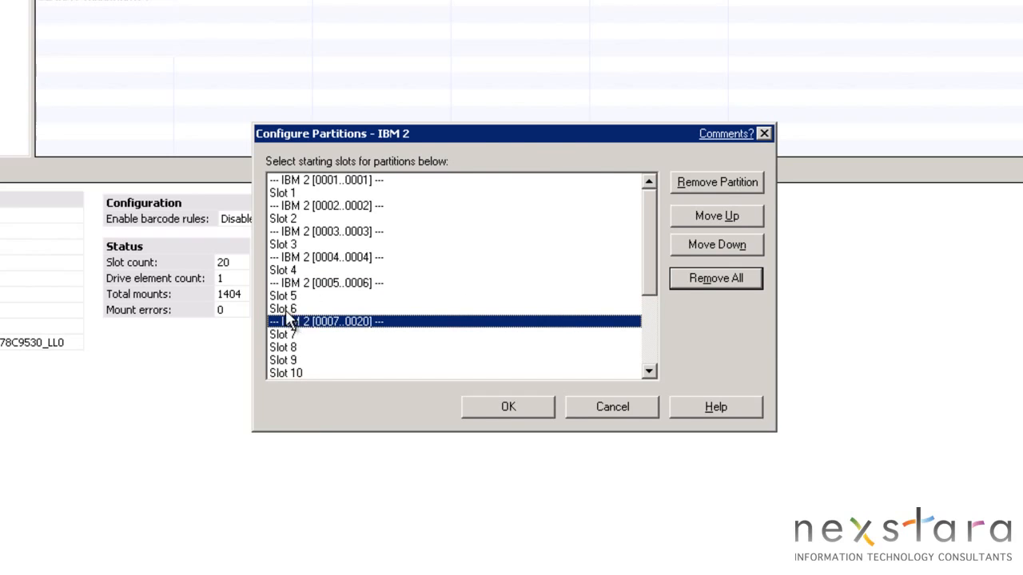